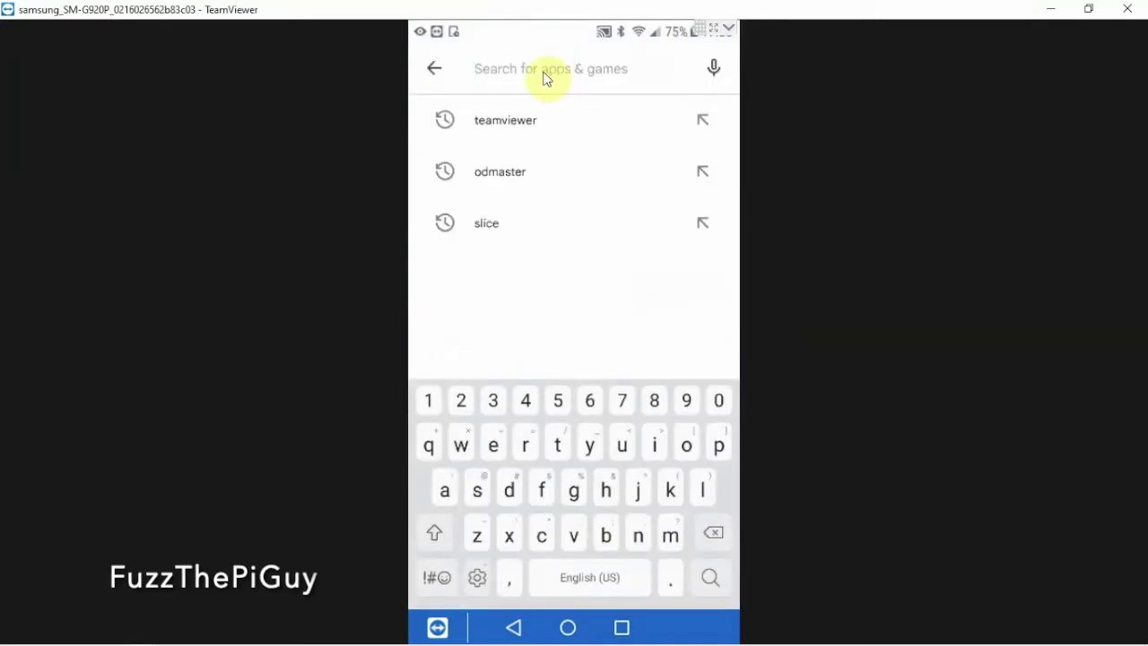
Search the Play Store for 'odmaster' and launch the installed Odmaster app.
type("odmast")
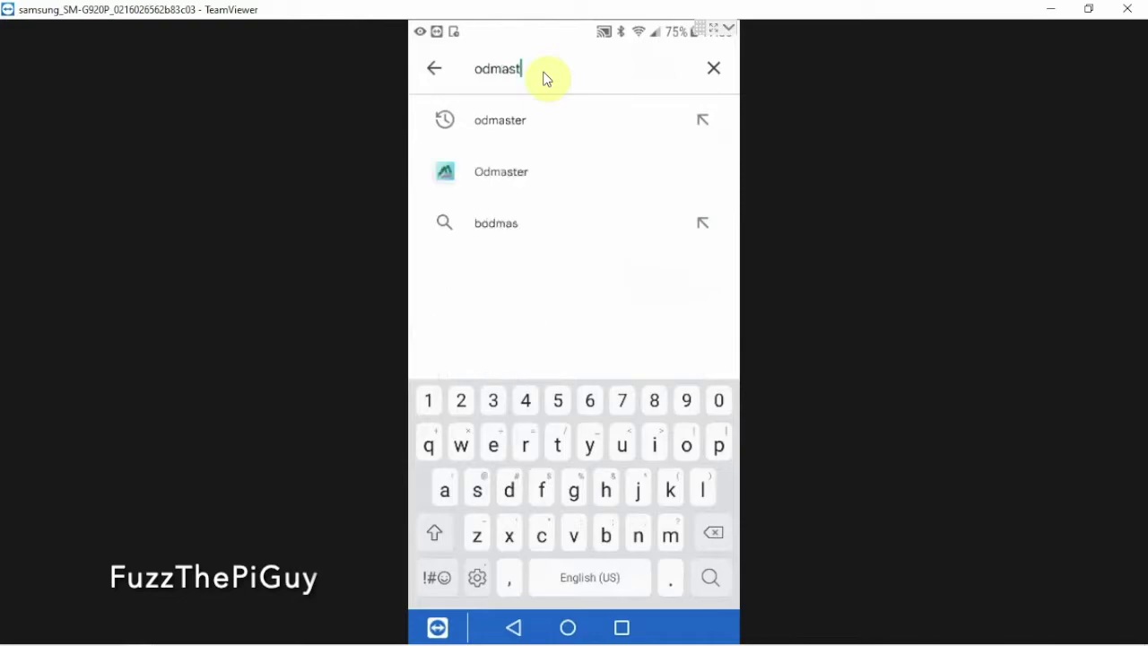
type("er")
key("Return")
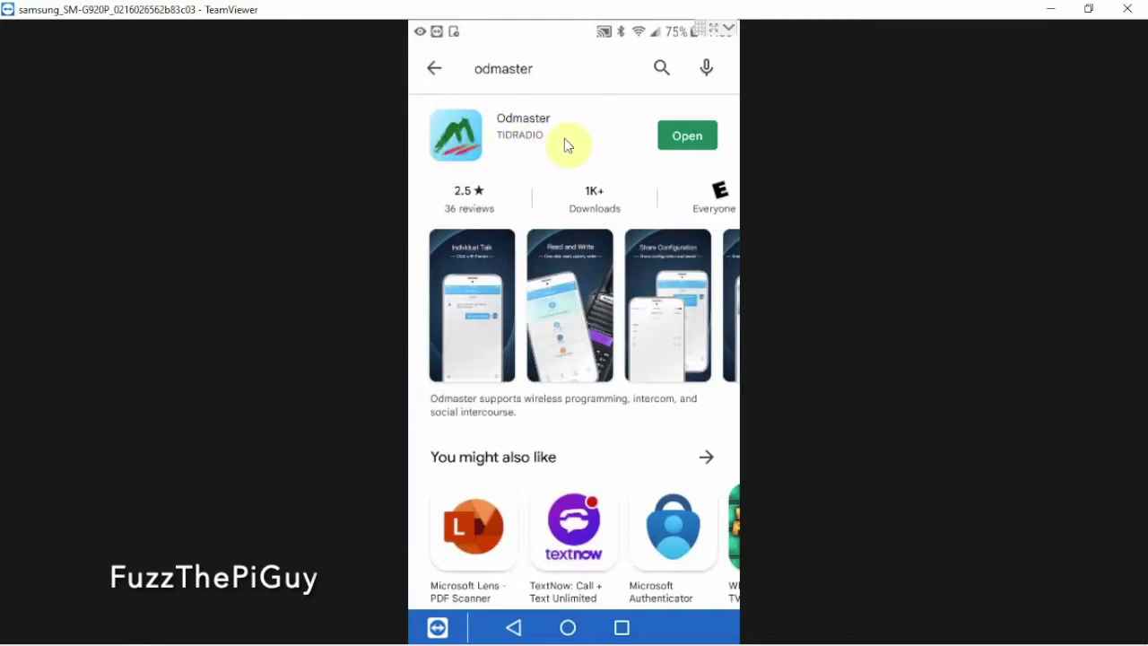
left_click(679, 137)
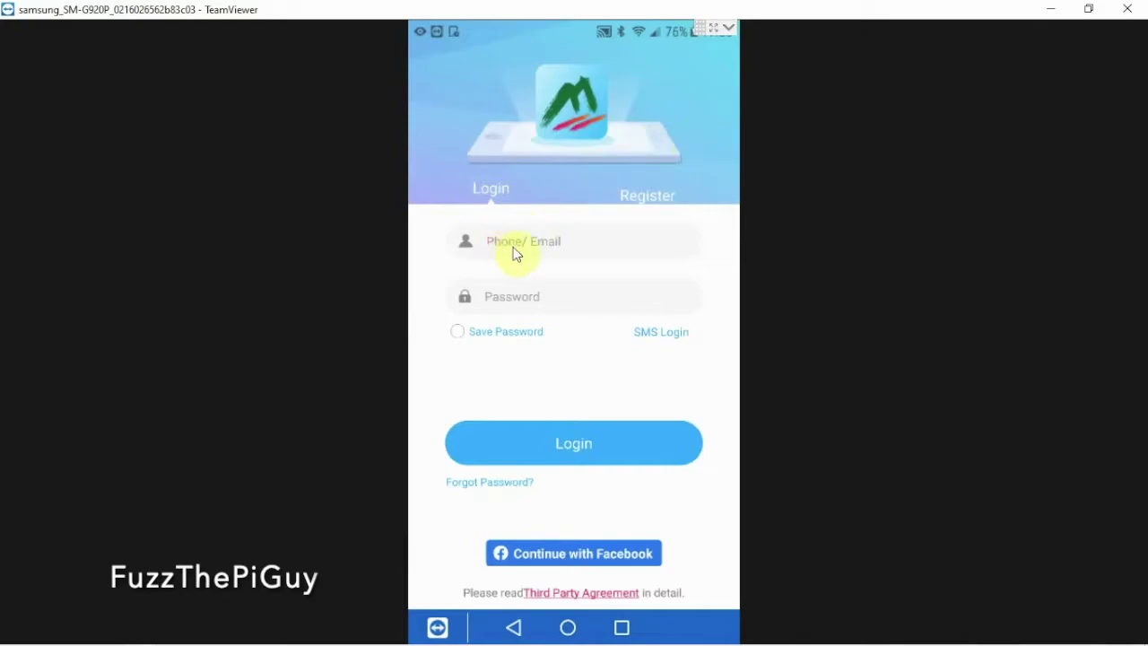
Look over the Register form, then return to the Odmaster login screen.
left_click(662, 199)
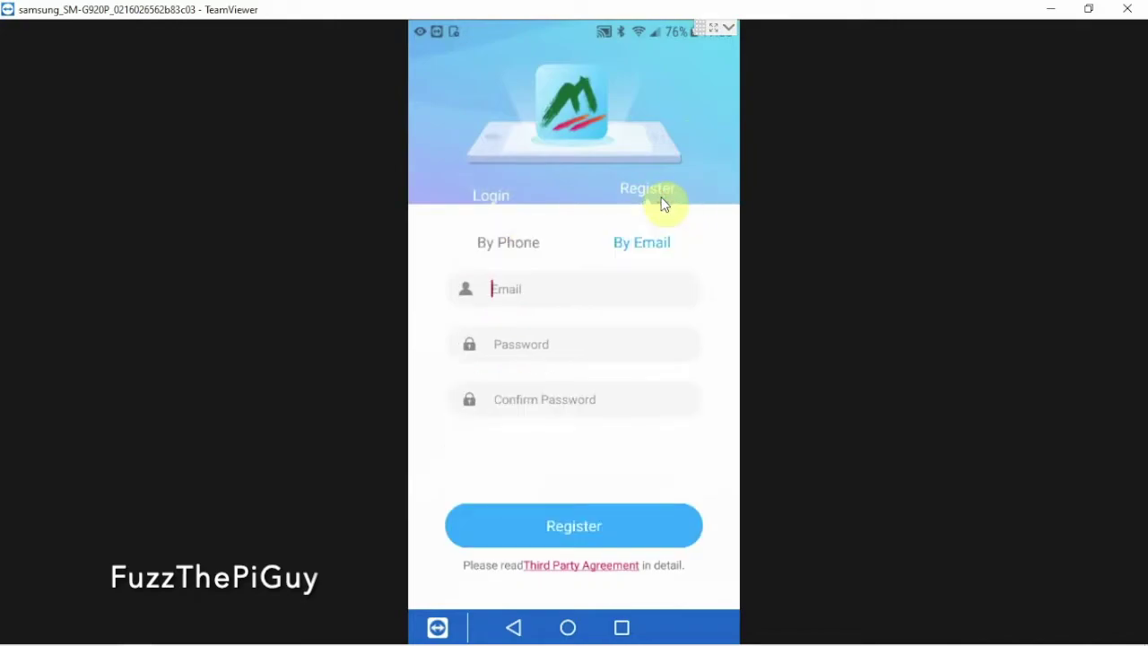
left_click(497, 192)
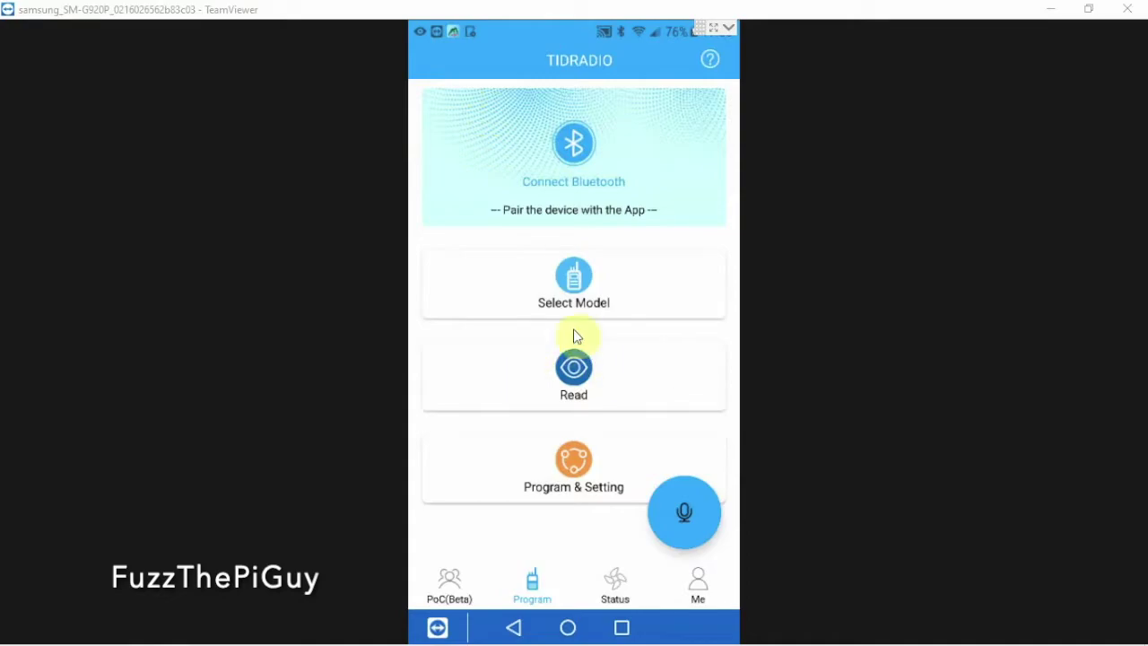
Pair the phone with the TIDRADIO KIT over Bluetooth, dismissing the GPS prompt.
left_click(575, 190)
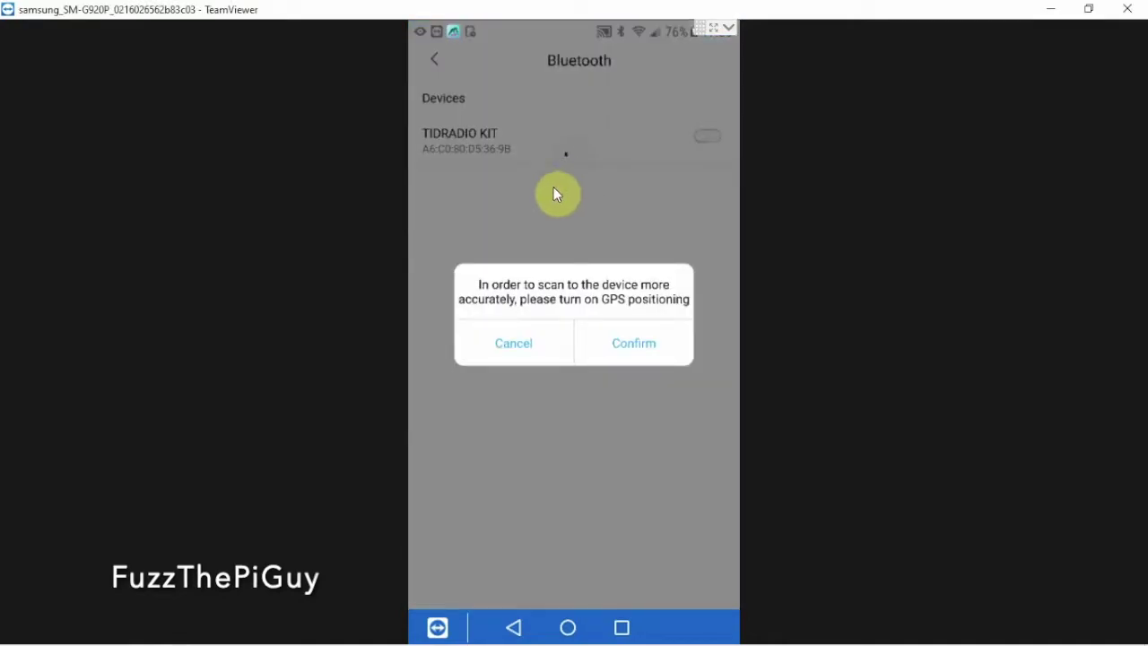
left_click(523, 344)
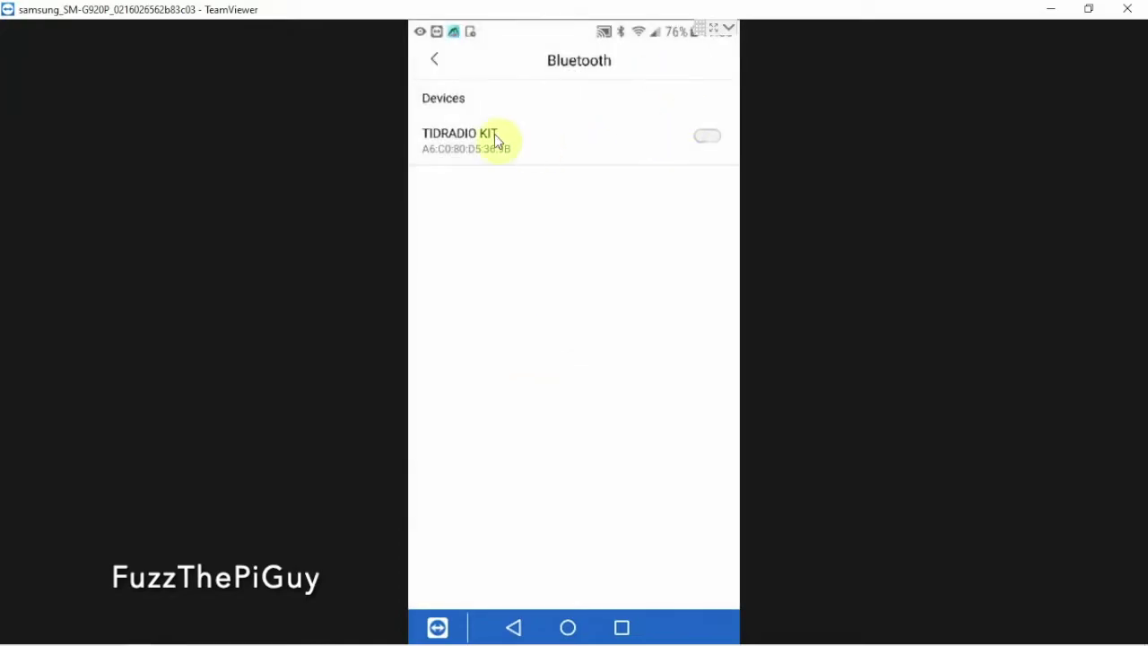
left_click(709, 138)
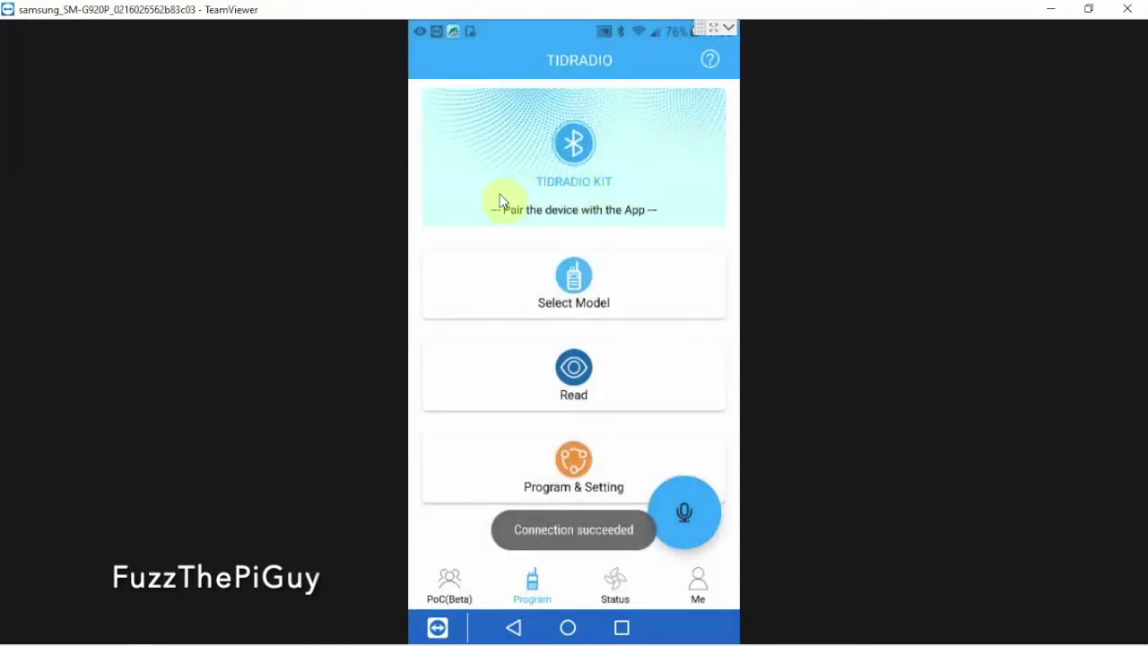
Select BaoFeng UV-5R as the radio model and read the radio's current memory.
left_click(582, 278)
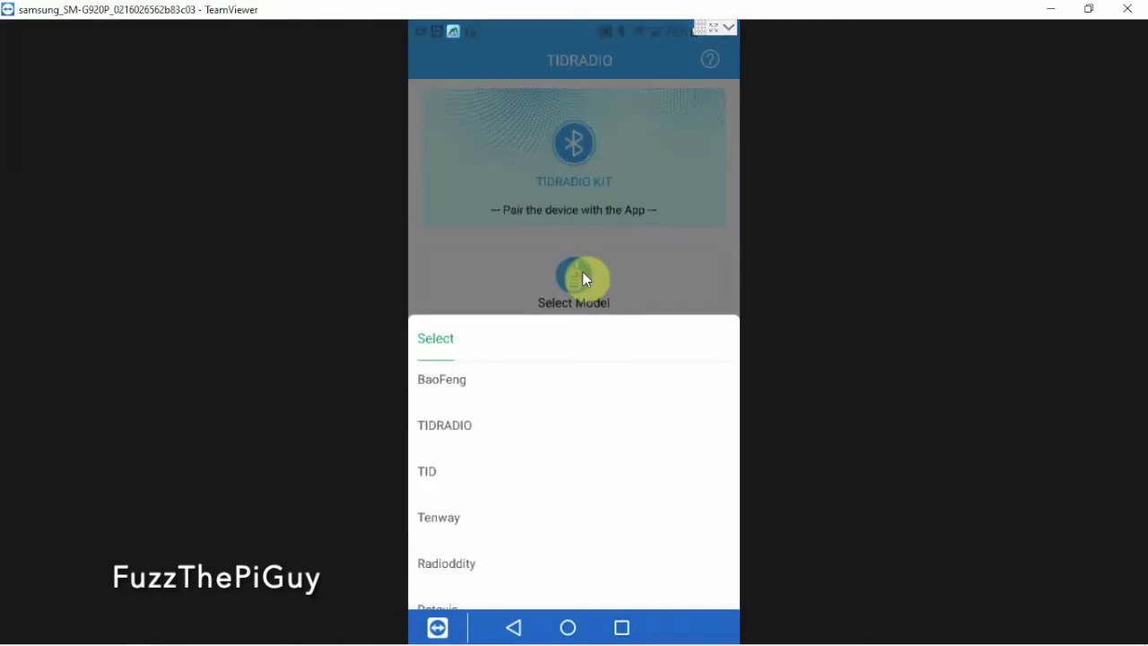
left_click(443, 380)
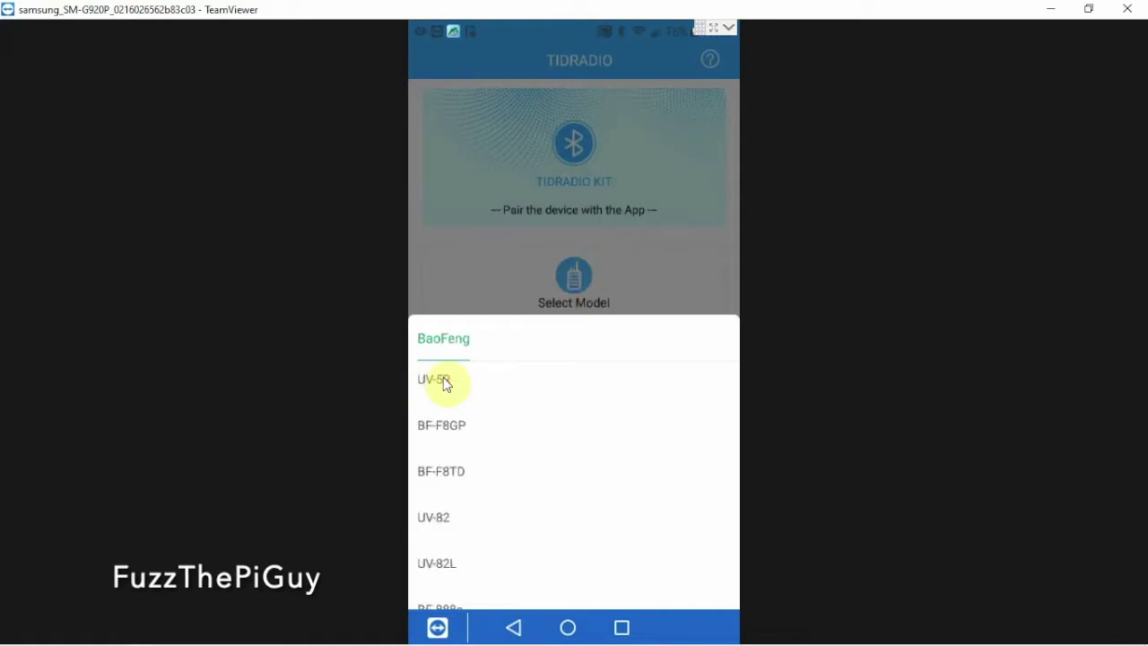
scroll(453, 390, "down", 5)
scroll(453, 390, "down", 1)
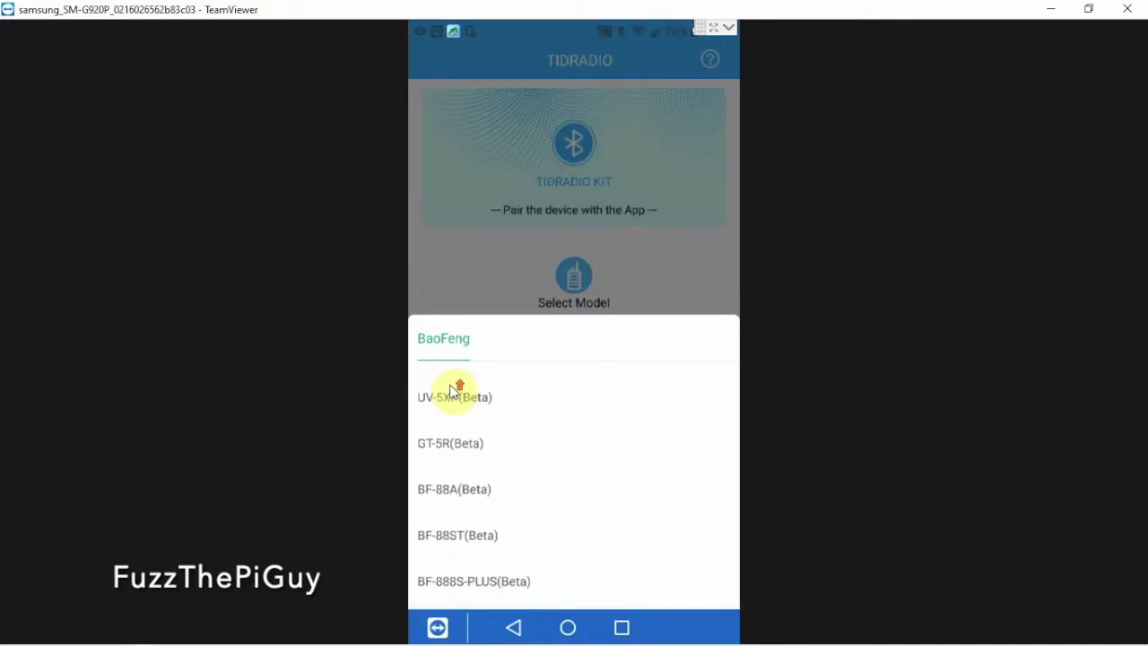
scroll(453, 392, "up", 6)
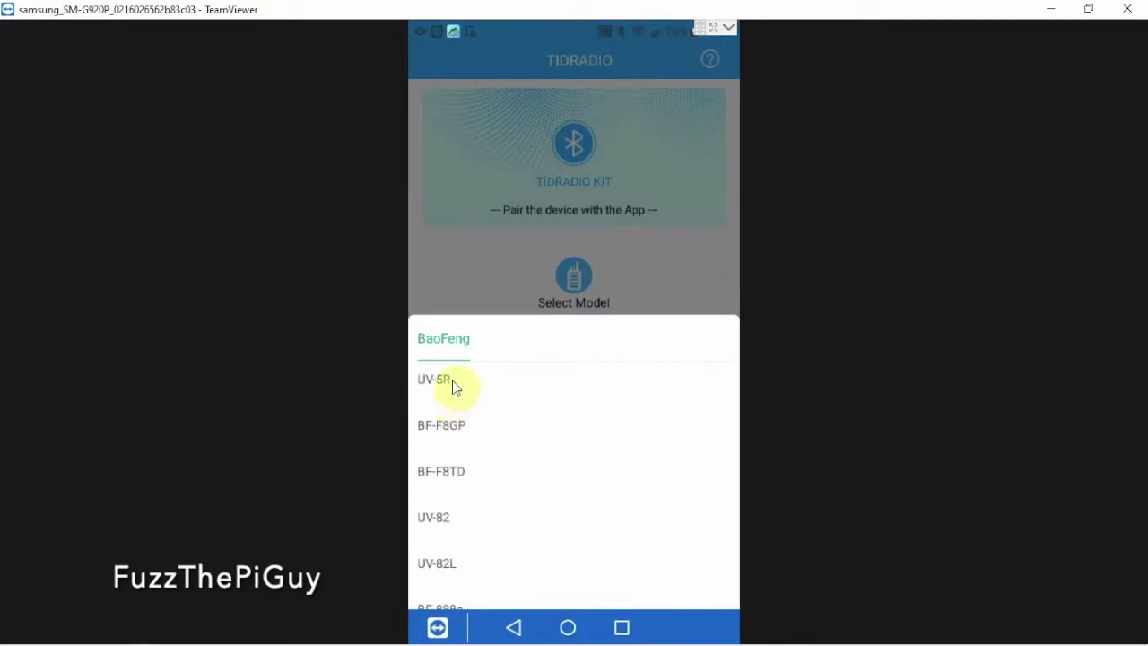
left_click(452, 384)
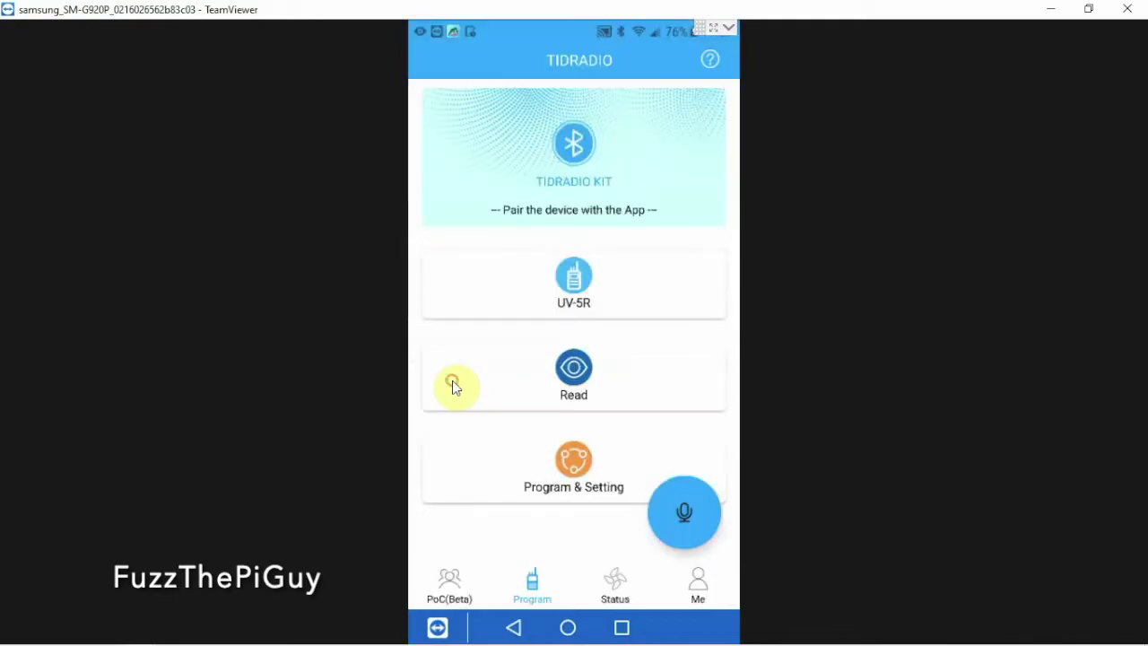
left_click(568, 377)
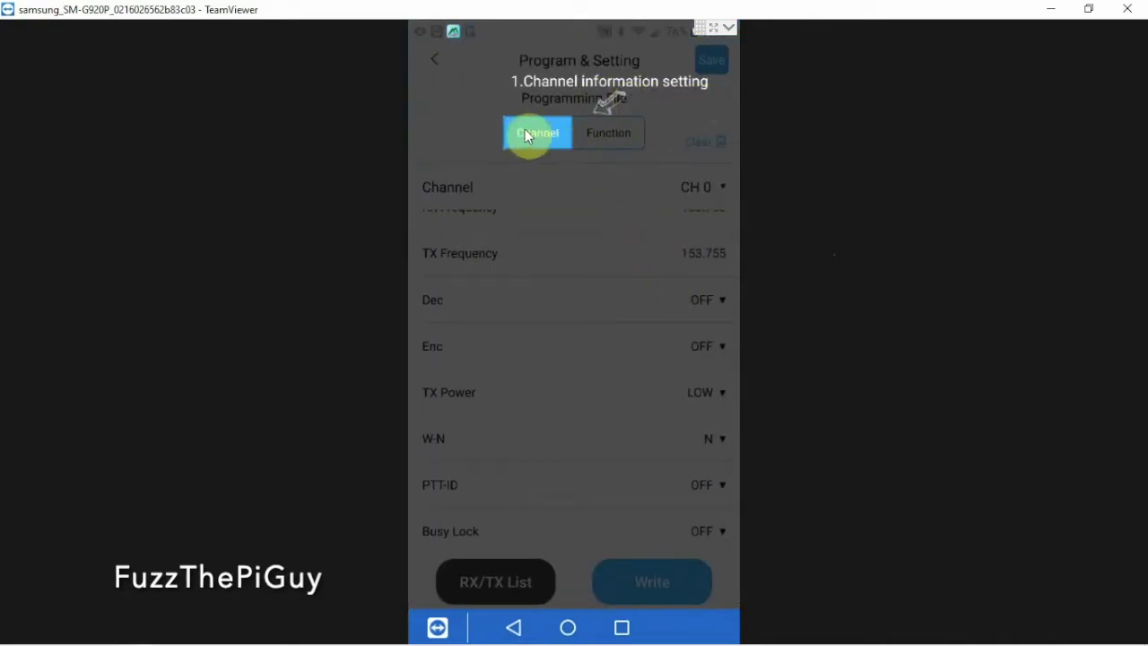
Skip through the programming walkthrough and dismiss the reminder prompt.
left_click(662, 98)
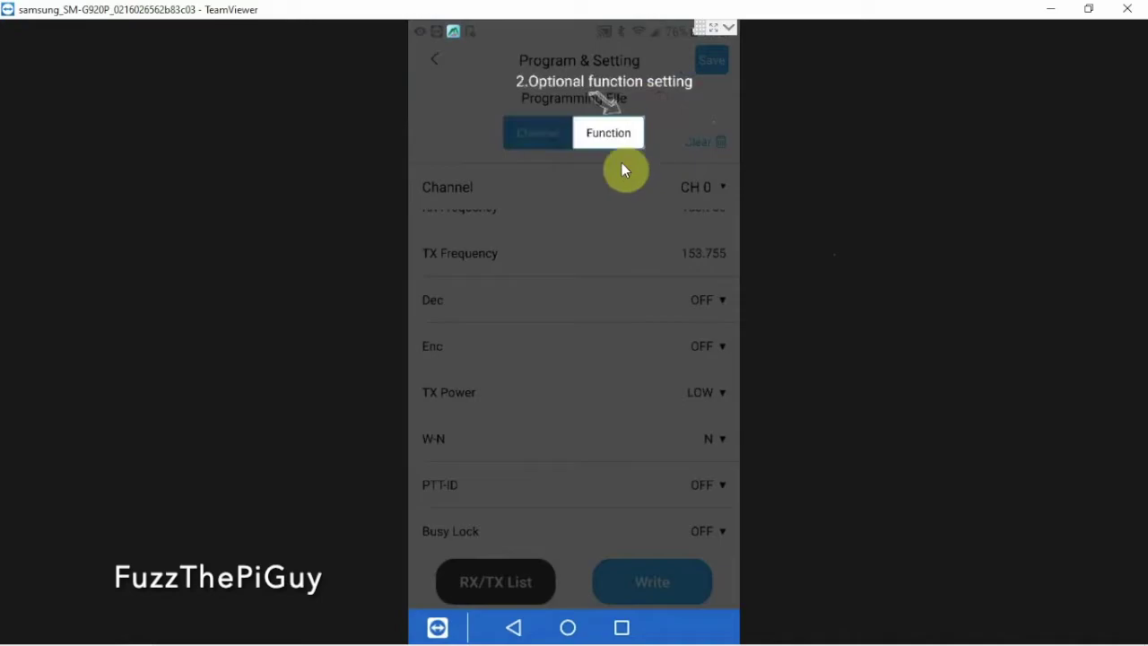
left_click(640, 344)
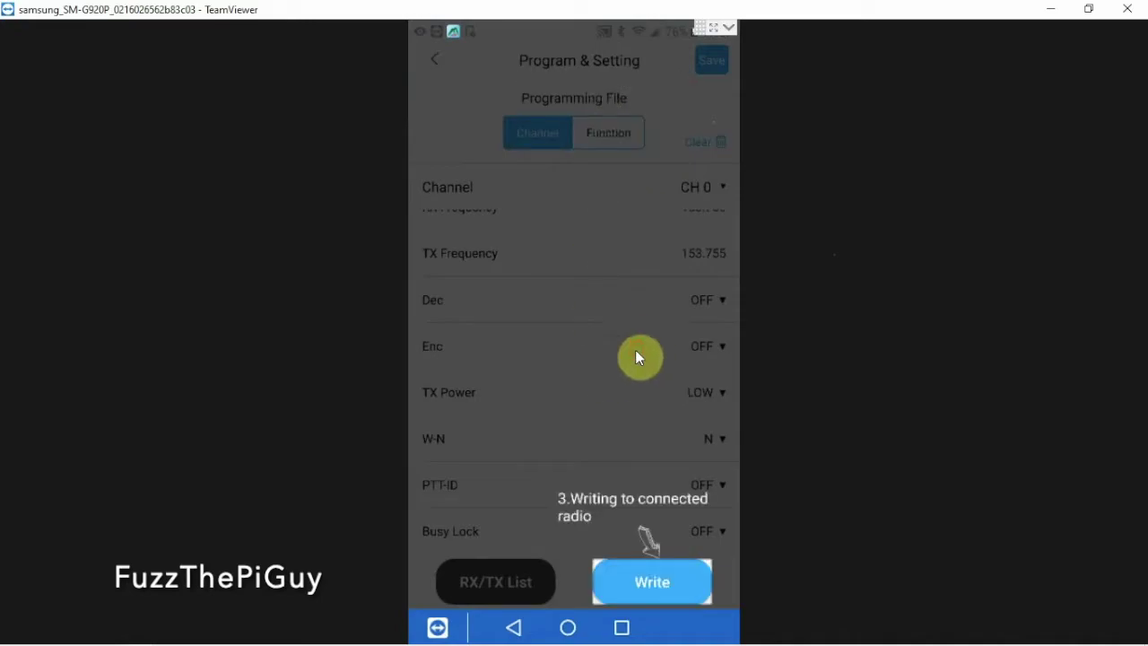
left_click(616, 389)
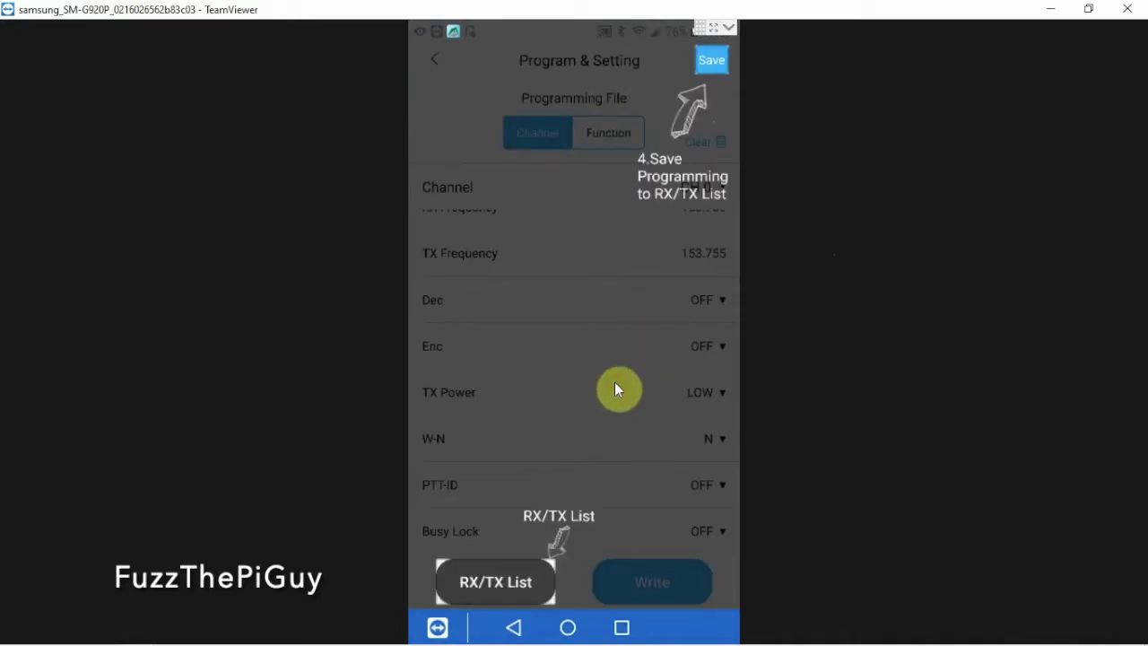
left_click(616, 311)
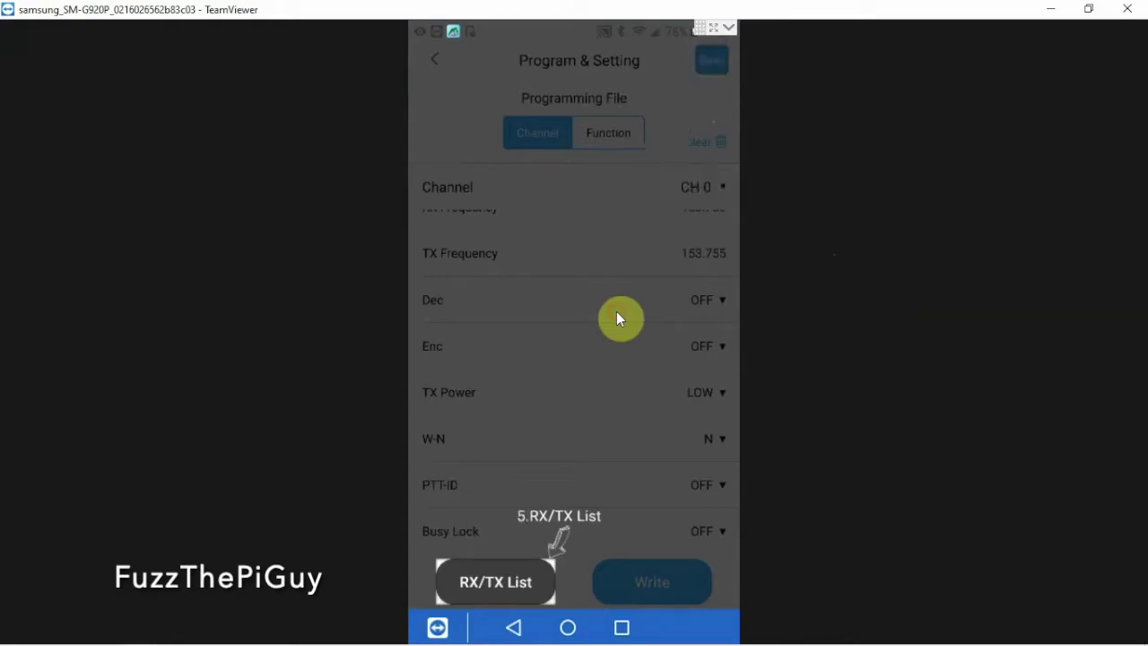
left_click(517, 348)
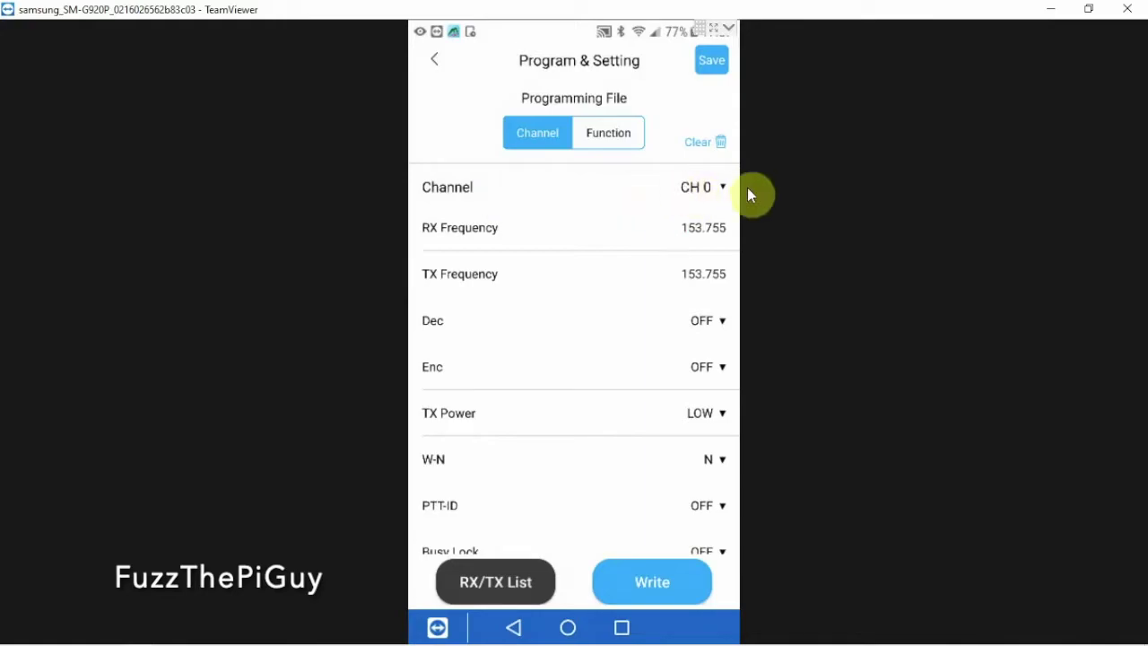
Browse the channel list down to CH 84, then cancel to stay on CH 0.
left_click(722, 189)
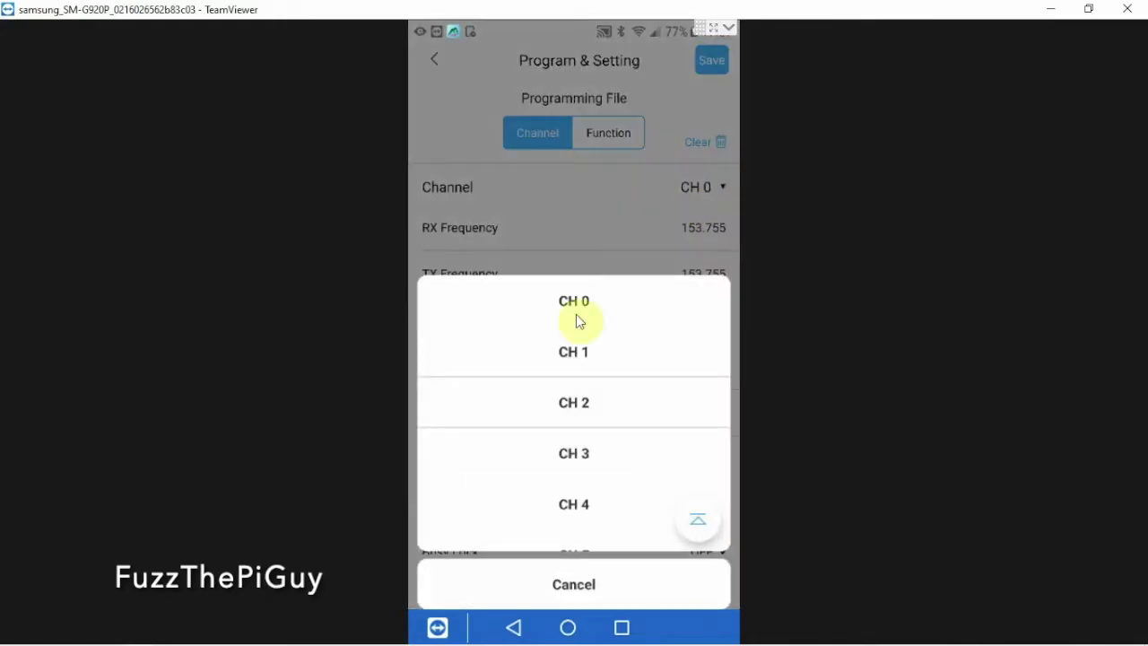
scroll(530, 415, "down", 1)
scroll(530, 415, "down", 3)
scroll(530, 415, "down", 3)
scroll(530, 415, "down", 3)
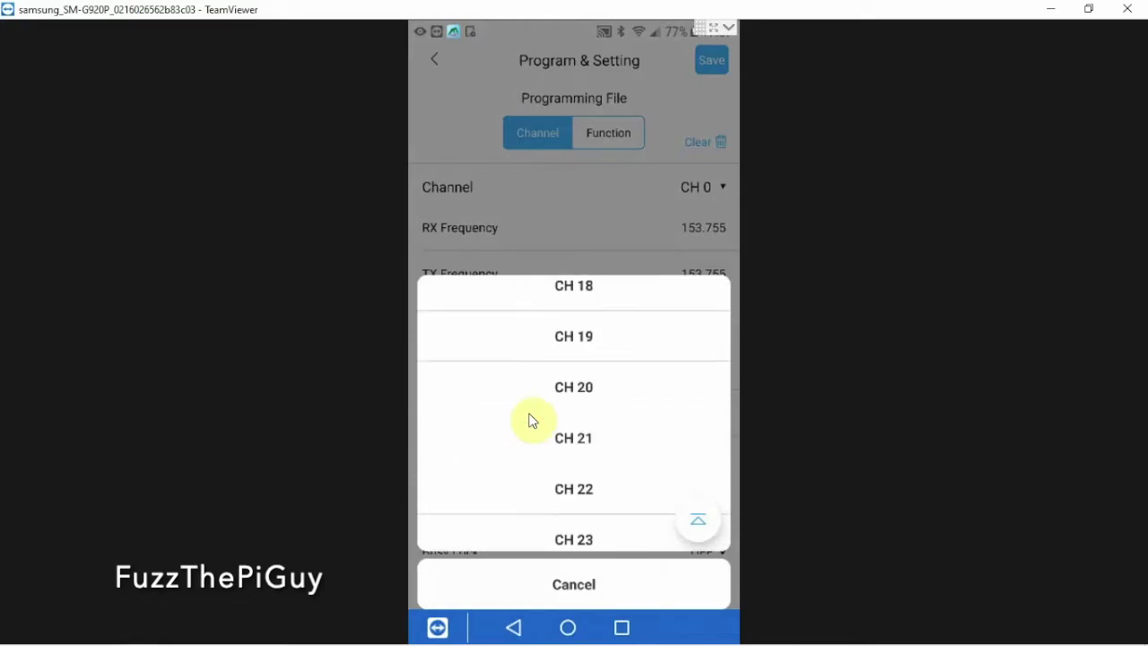
scroll(530, 418, "down", 3)
scroll(529, 418, "down", 3)
scroll(530, 418, "down", 3)
scroll(529, 417, "down", 3)
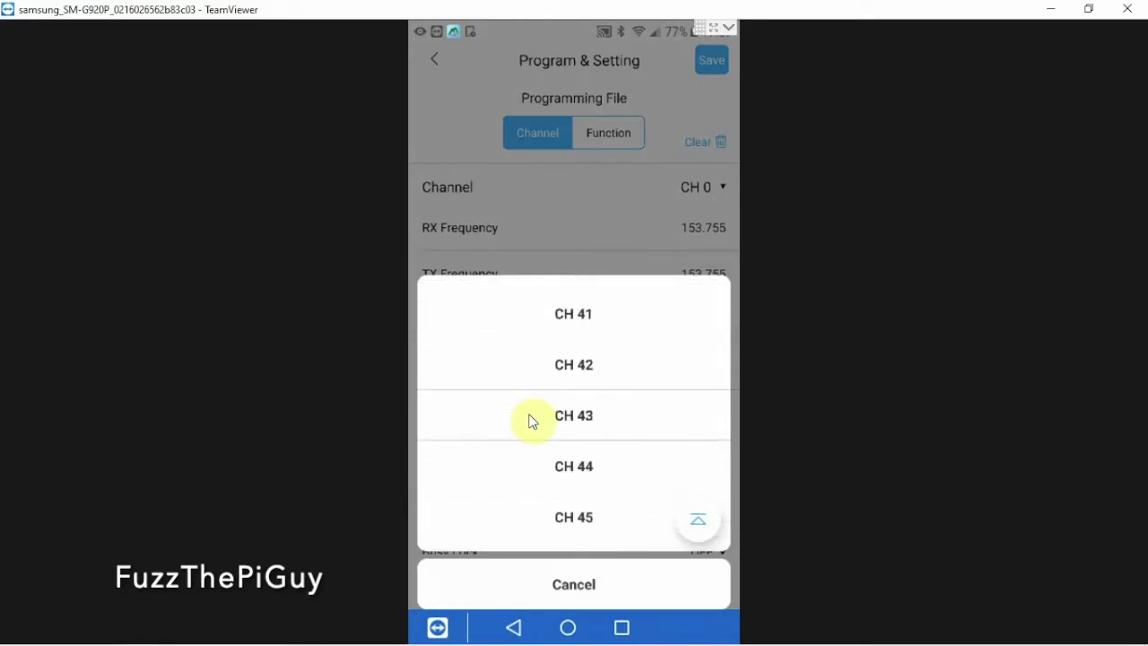
scroll(530, 420, "down", 3)
scroll(530, 419, "down", 3)
scroll(530, 419, "down", 2)
scroll(538, 440, "down", 5)
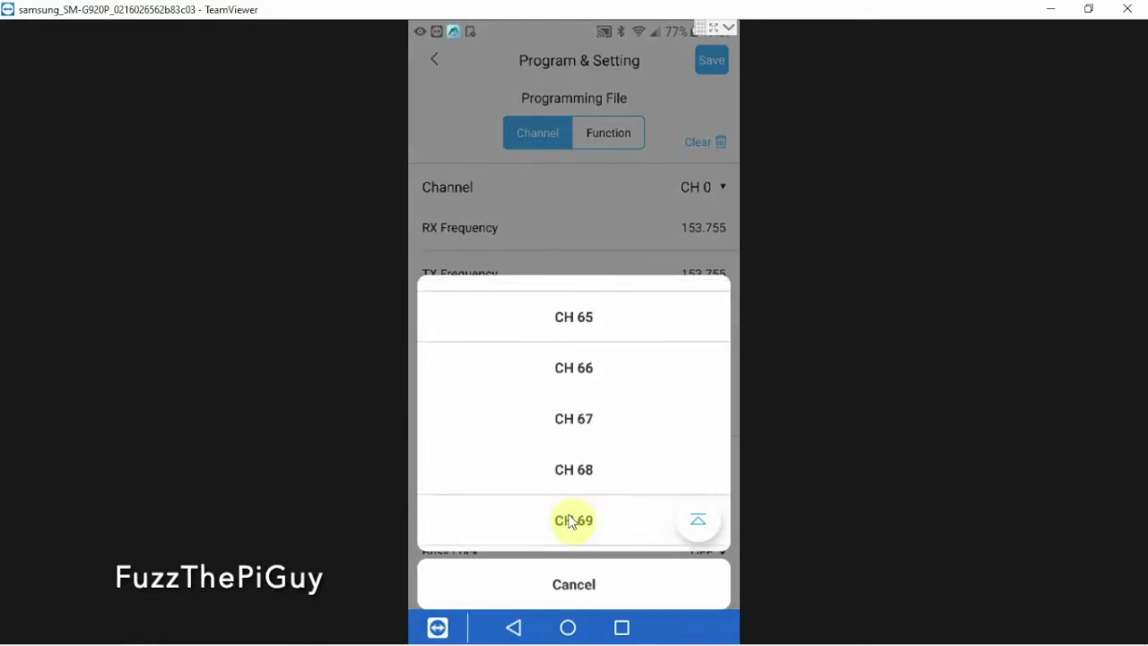
scroll(565, 431, "down", 1)
scroll(566, 448, "down", 3)
scroll(566, 457, "down", 3)
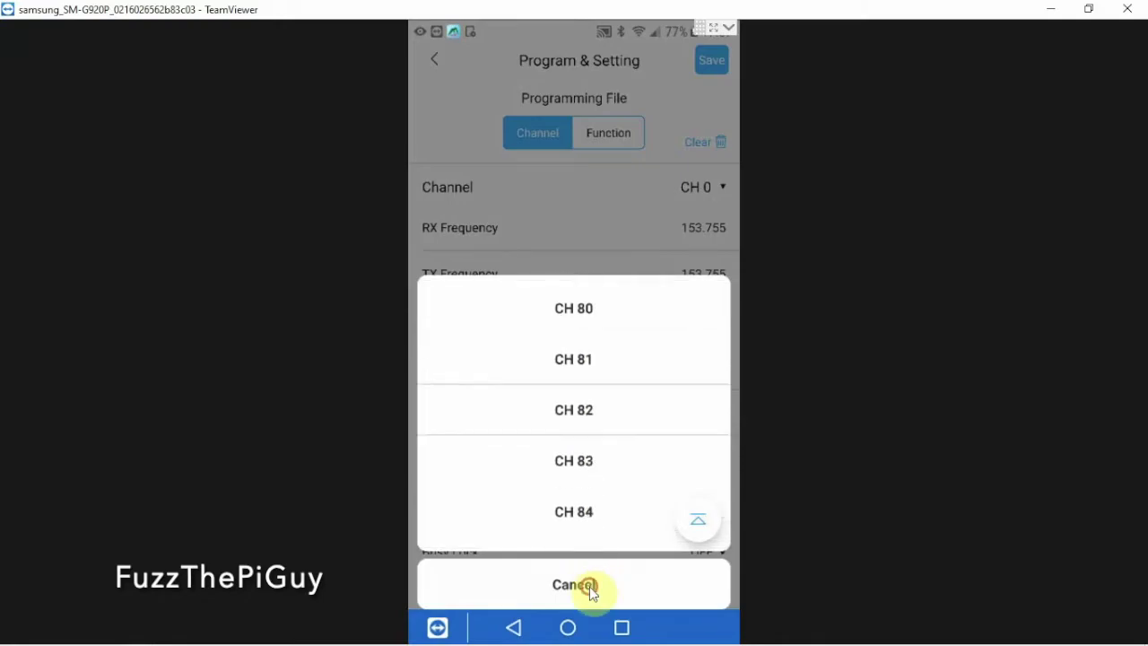
left_click(591, 592)
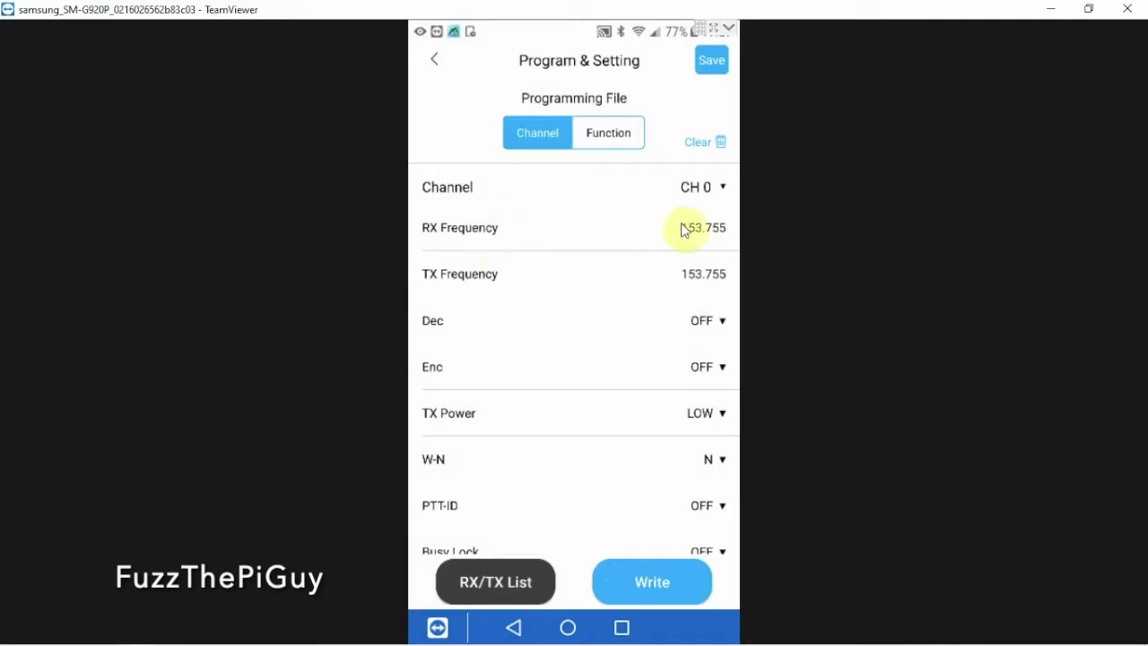
Set CH 0's RX frequency to 125.215 and TX frequency to 152.136.
left_click(722, 225)
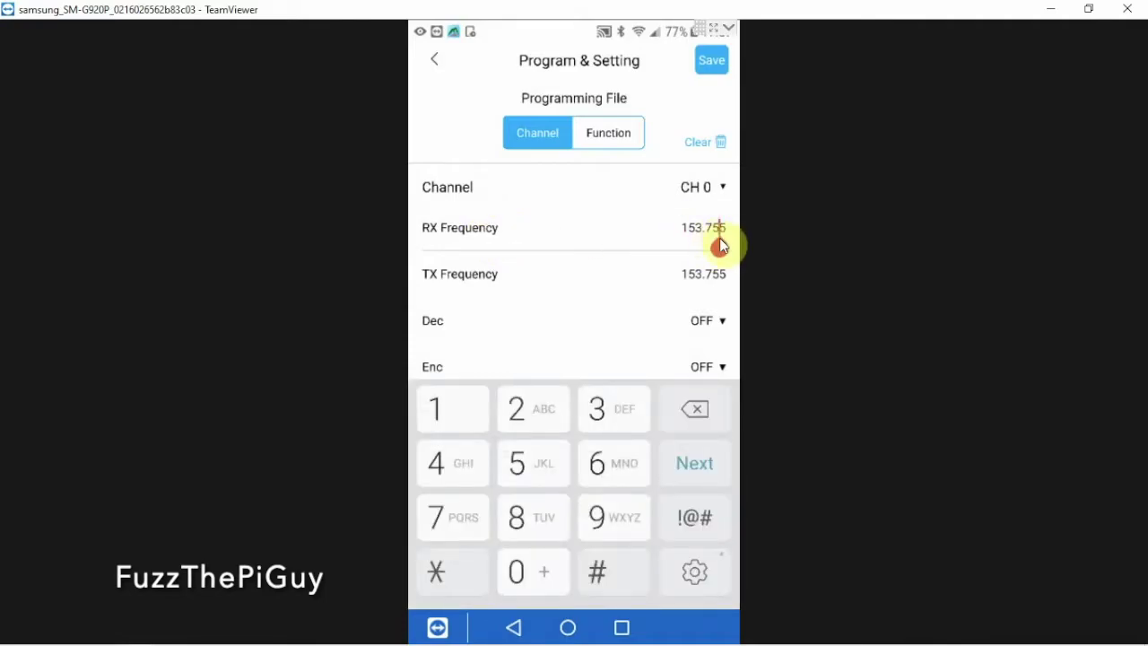
key("BackSpace")
key("BackSpace")
key("BackSpace")
key("BackSpace")
key("BackSpace")
key("BackSpace")
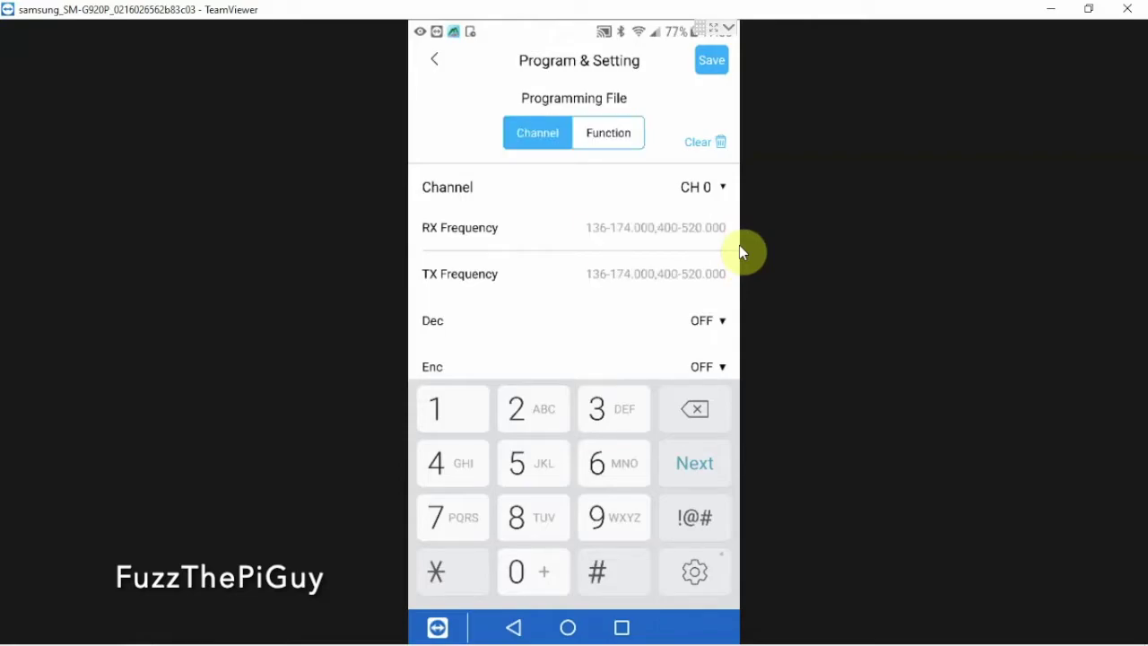
type("125")
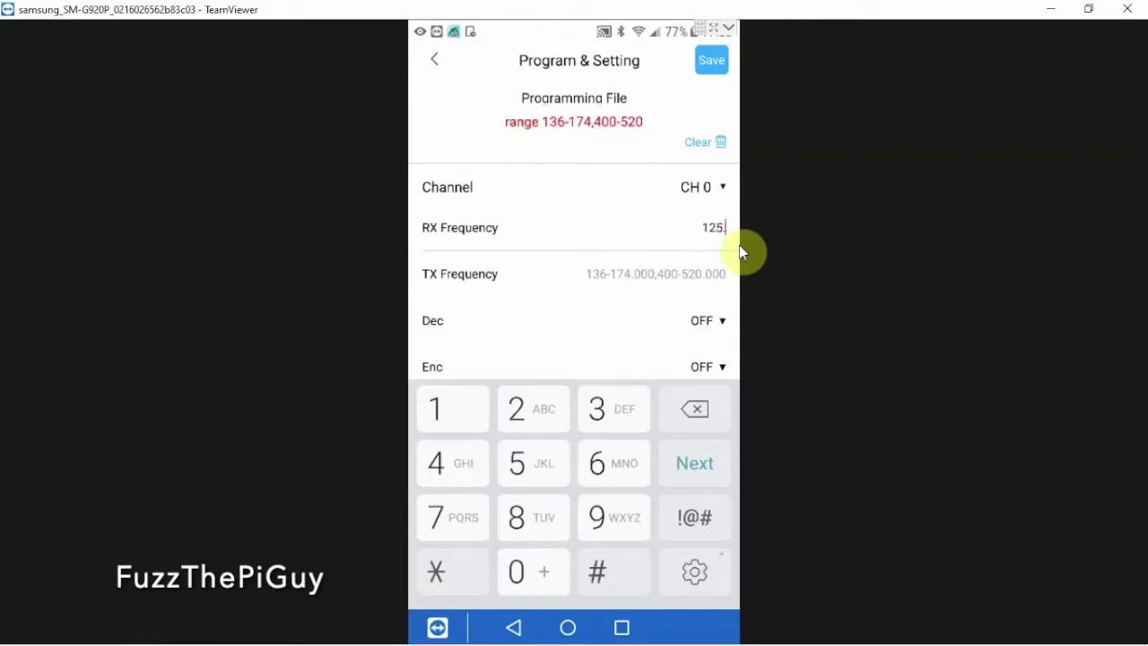
type(".215")
key("Tab")
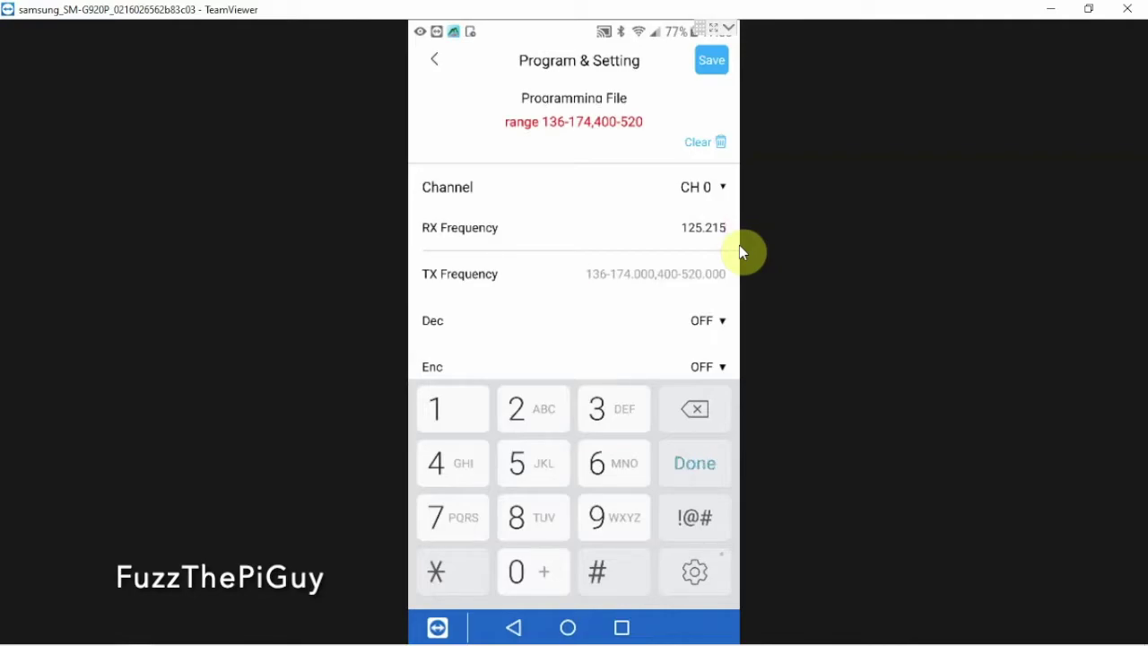
type("15")
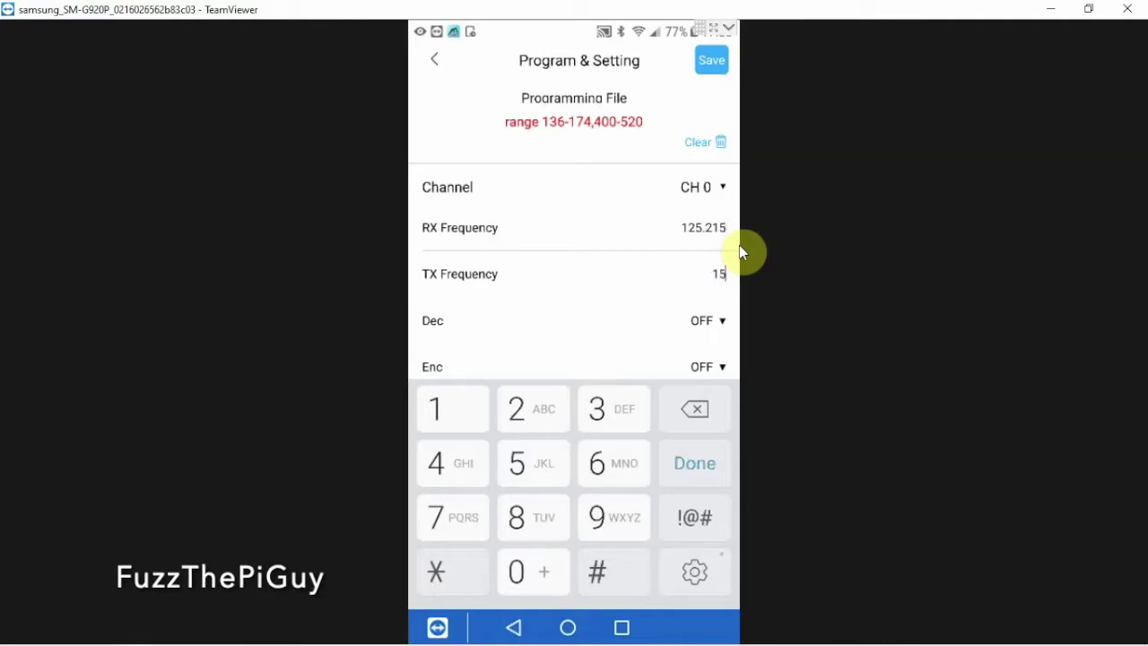
type("2.136")
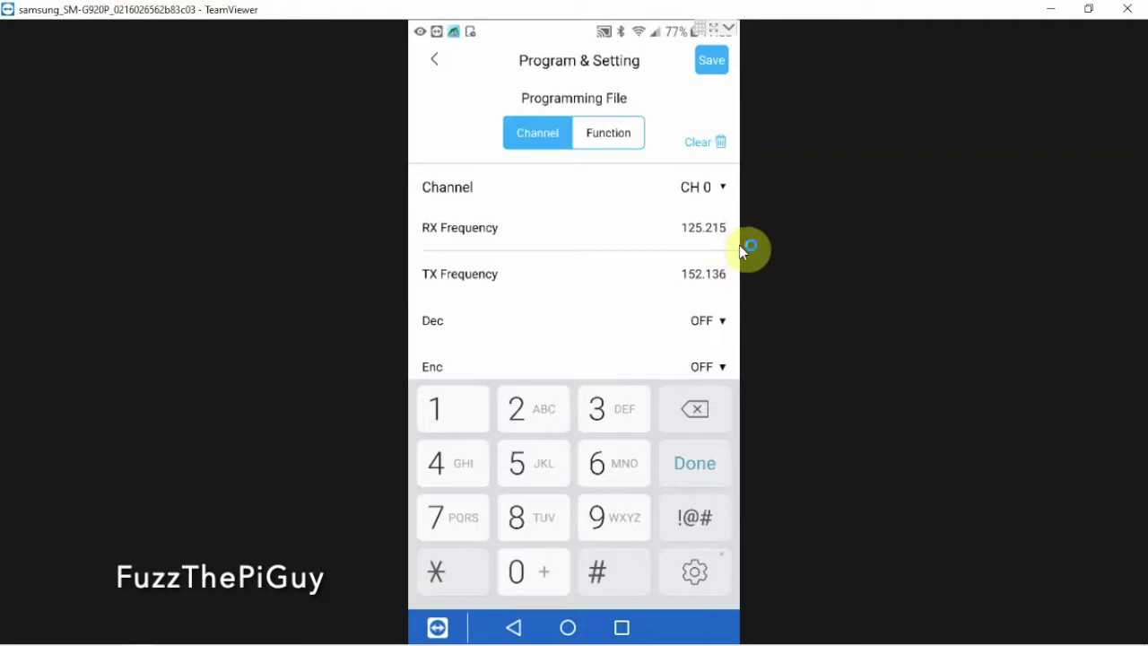
key("Tab")
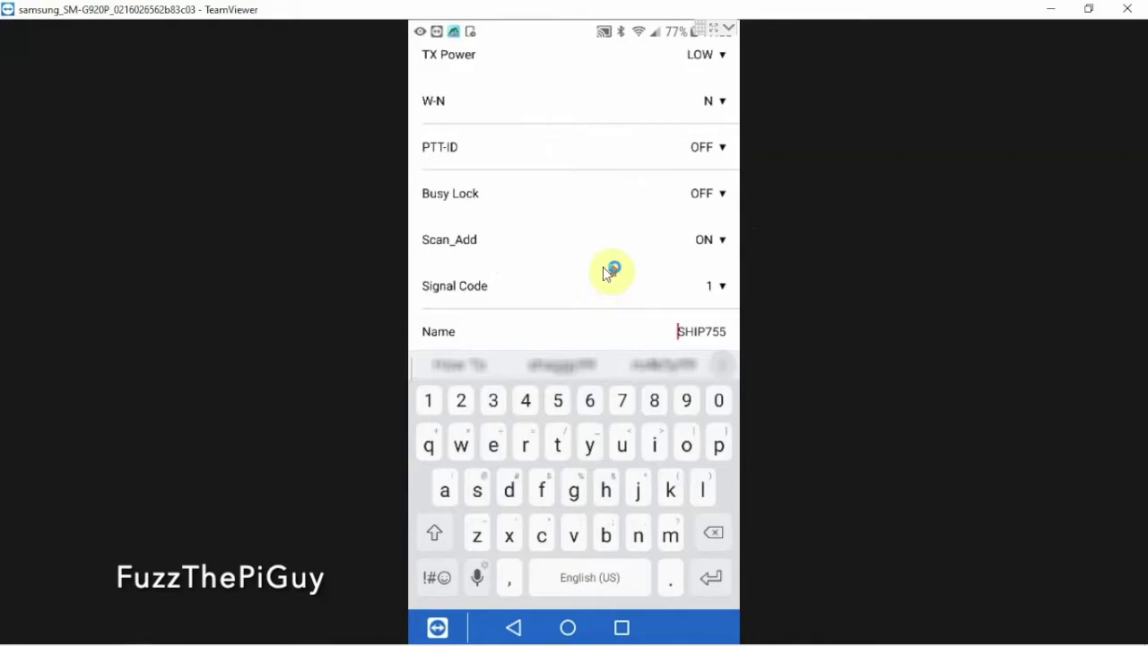
Collapse the keyboard's expanded suggestion panel and bring the Name field into view.
scroll(603, 266, "up", 3)
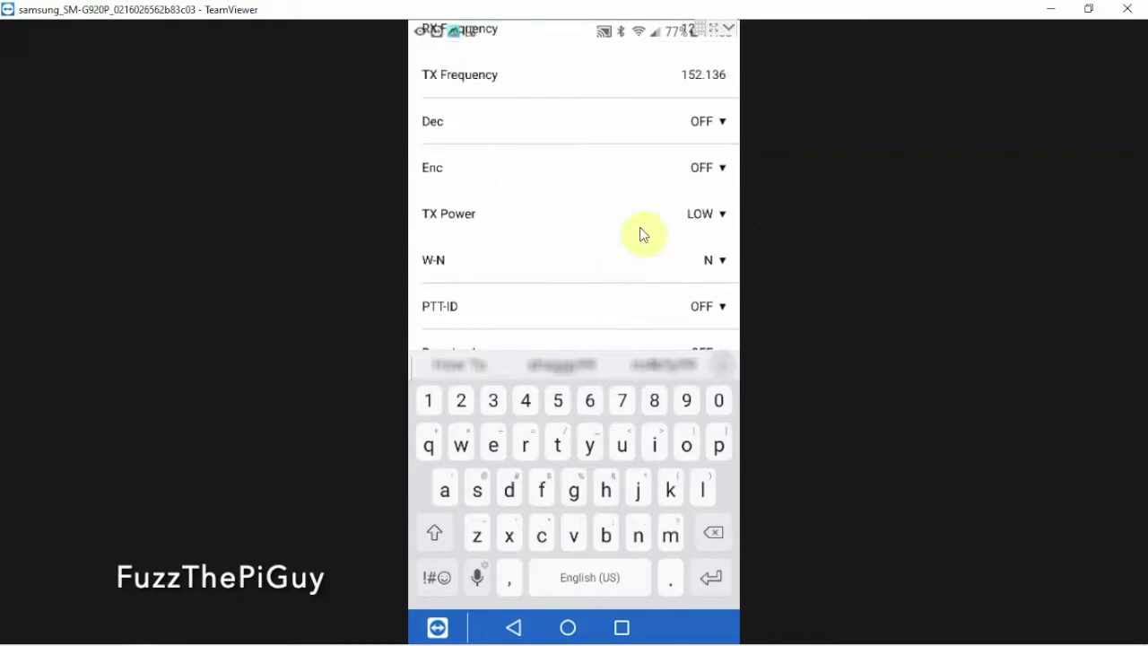
scroll(639, 227, "down", 3)
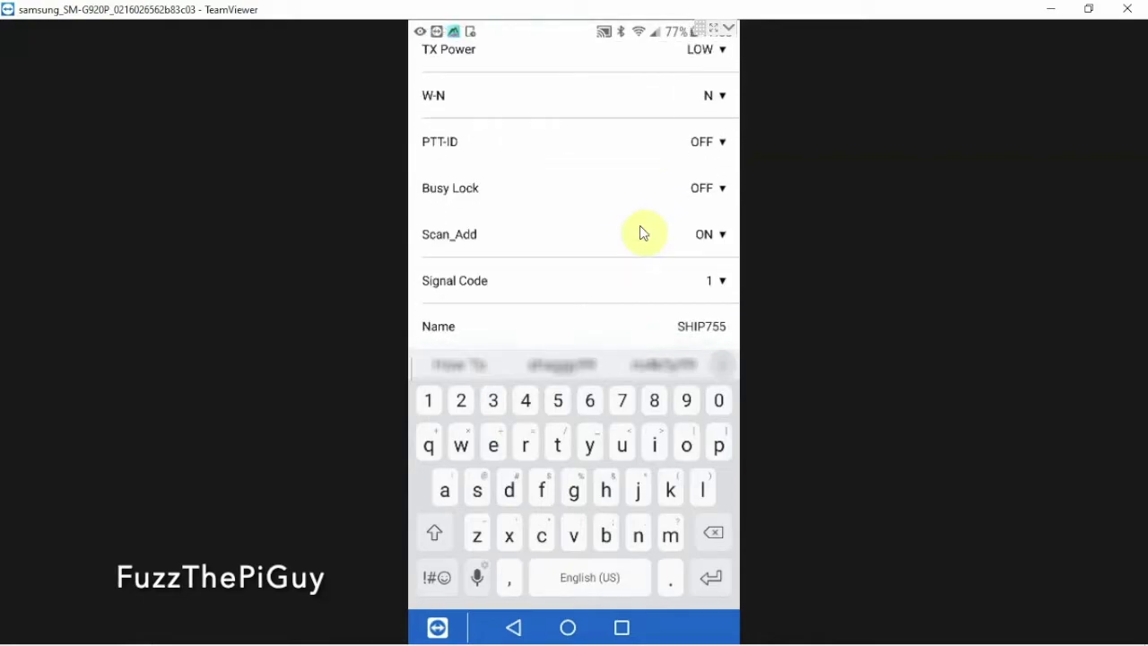
scroll(643, 232, "up", 3)
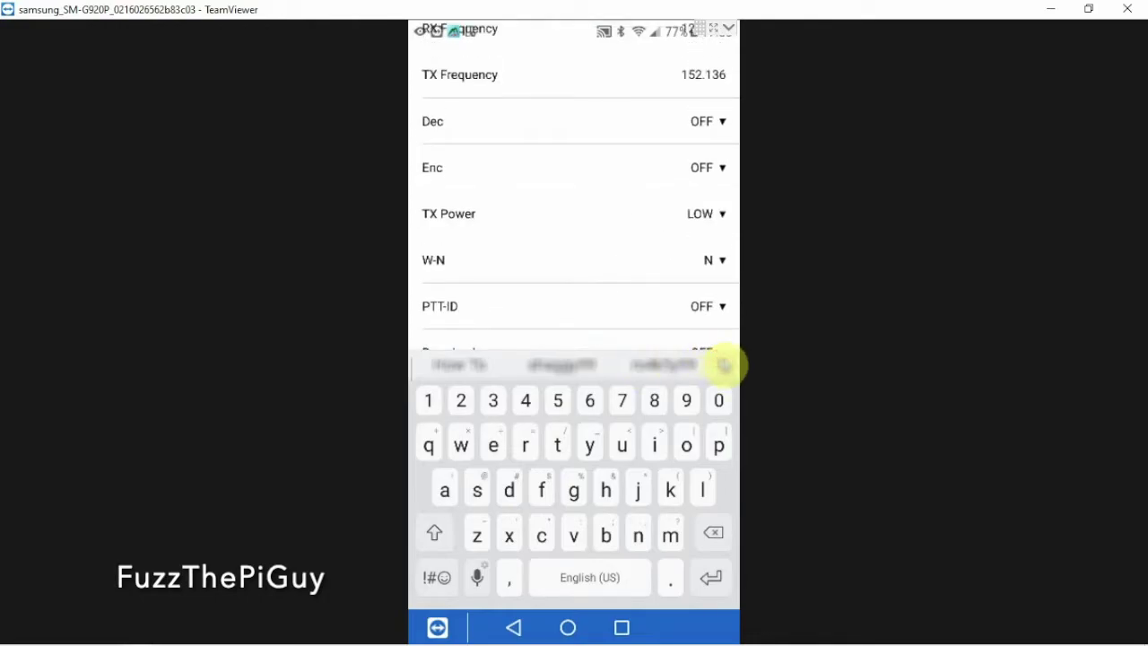
left_click(725, 365)
left_click(725, 365)
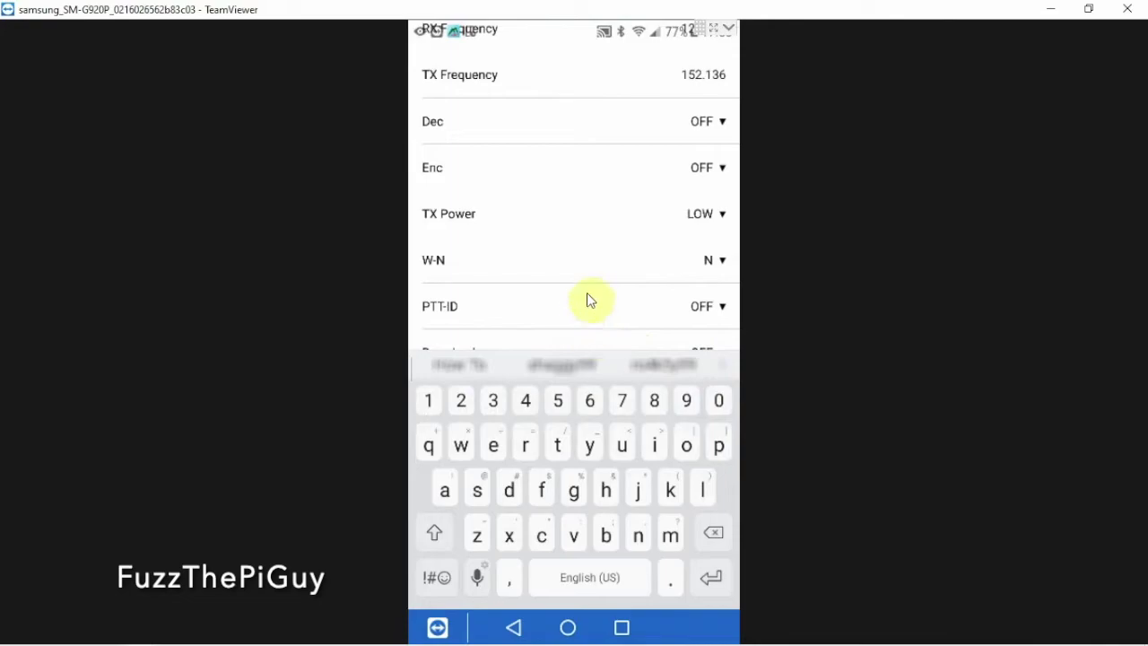
scroll(588, 291, "down", 3)
scroll(591, 290, "up", 3)
scroll(625, 197, "down", 3)
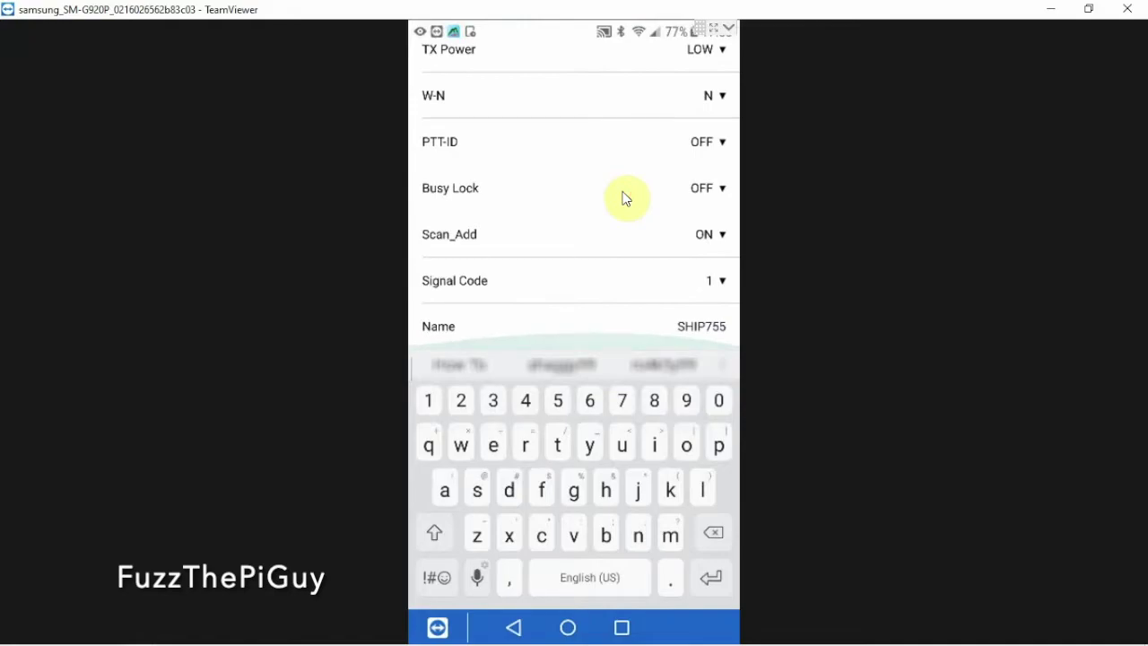
Replace the channel name SHIP755 with 'tester'.
left_click(727, 334)
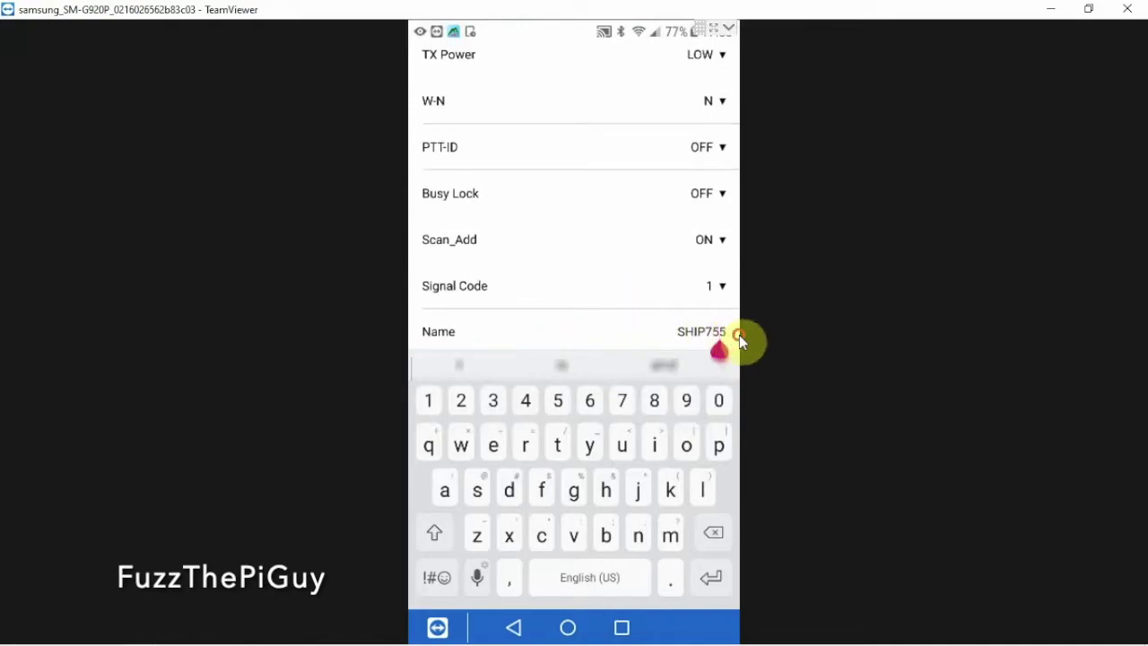
left_click_drag(727, 334, 738, 348)
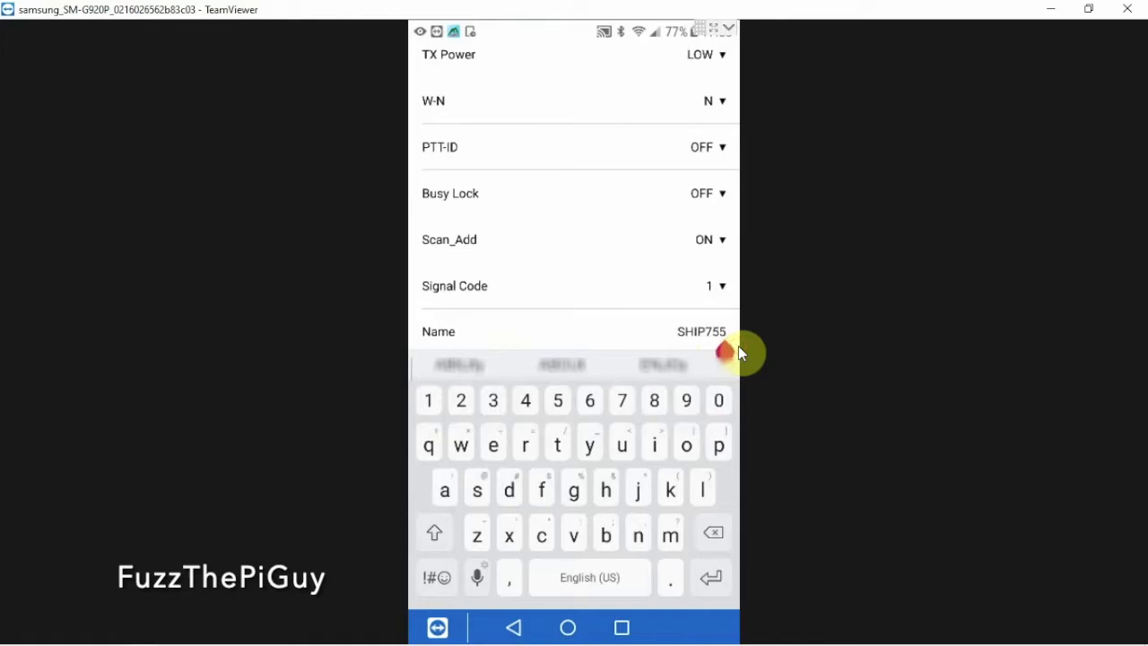
key("BackSpace")
key("BackSpace")
key("BackSpace")
key("BackSpace")
key("BackSpace")
key("BackSpace")
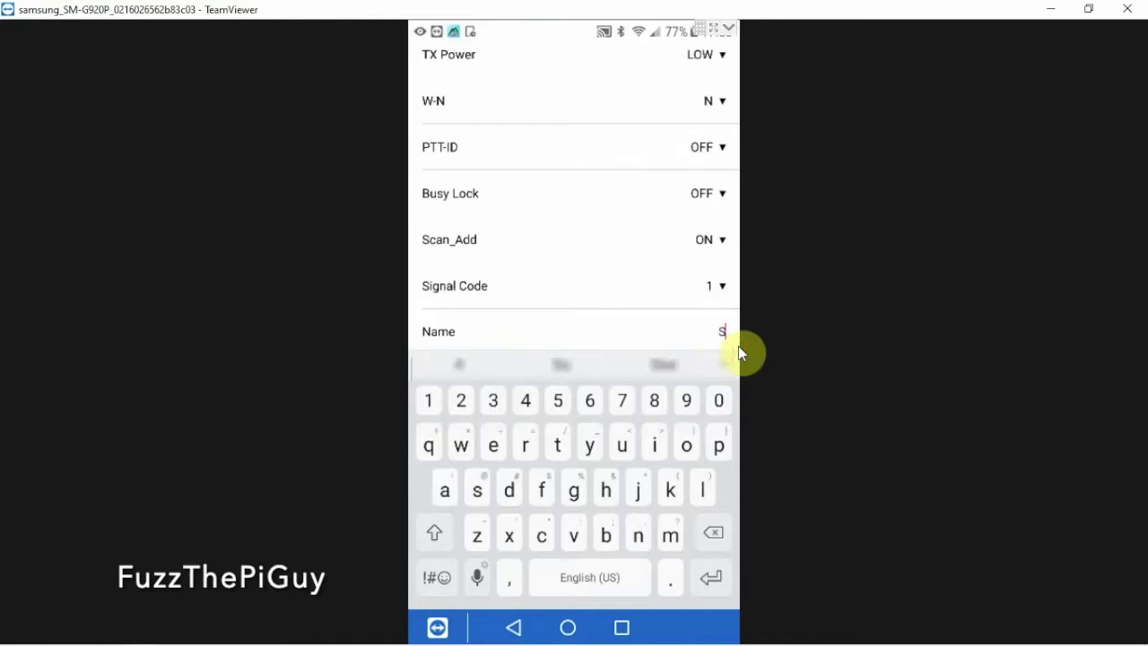
key("BackSpace")
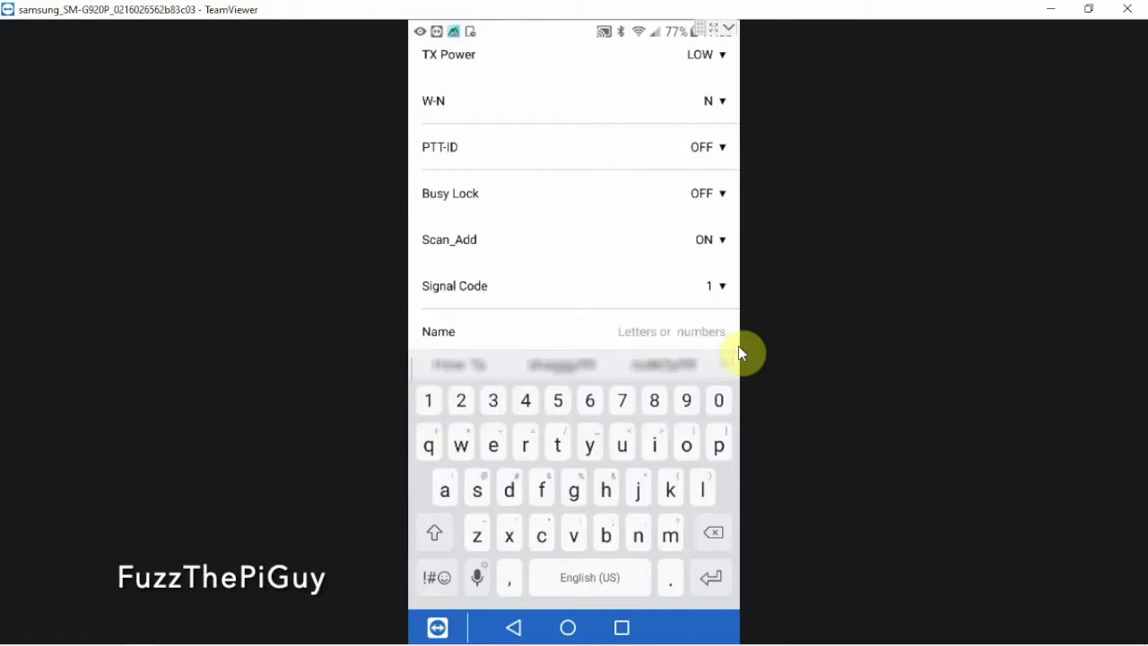
type("tester")
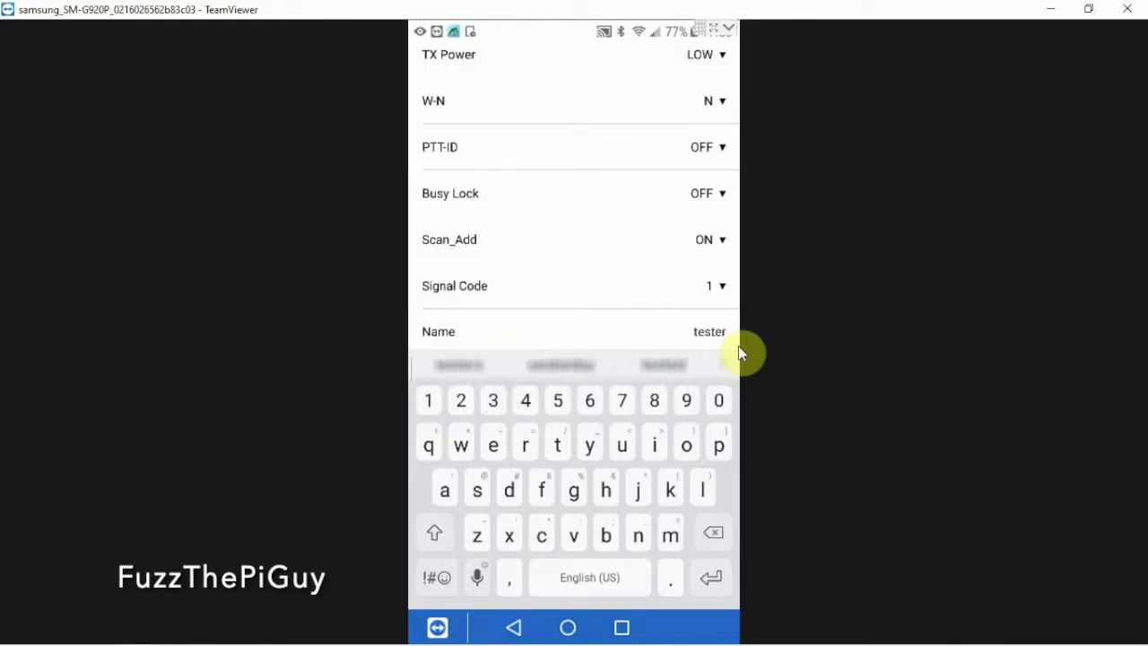
Set the Dec tone to 67.0 and leave the Enc tone OFF.
scroll(586, 312, "up", 3)
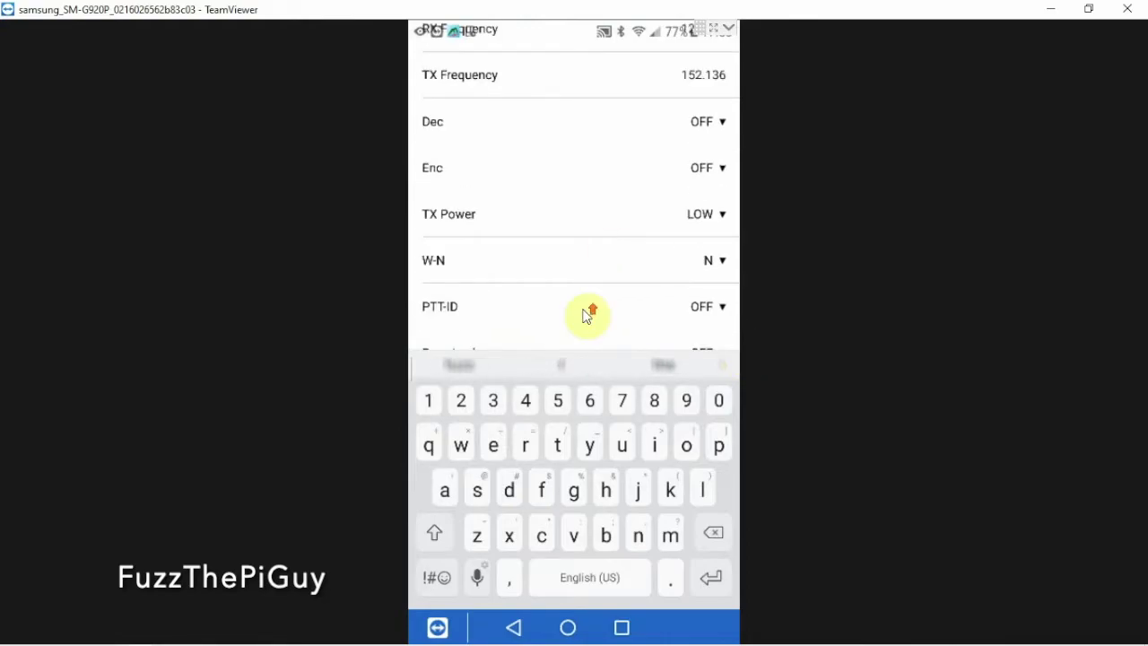
left_click(690, 581)
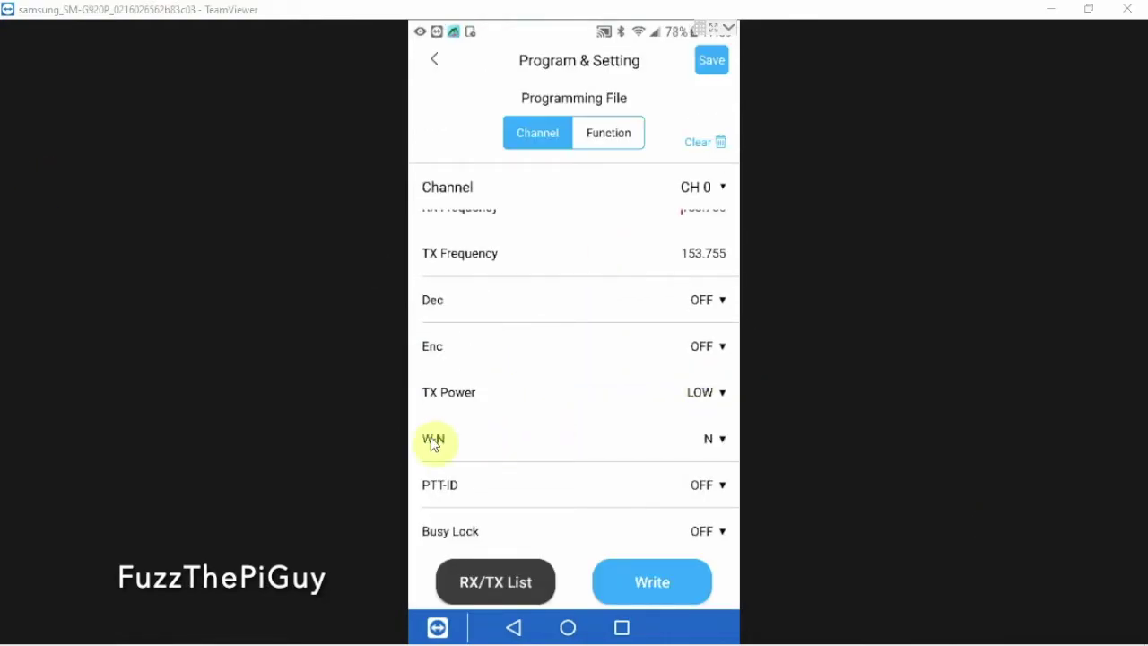
scroll(497, 459, "down", 3)
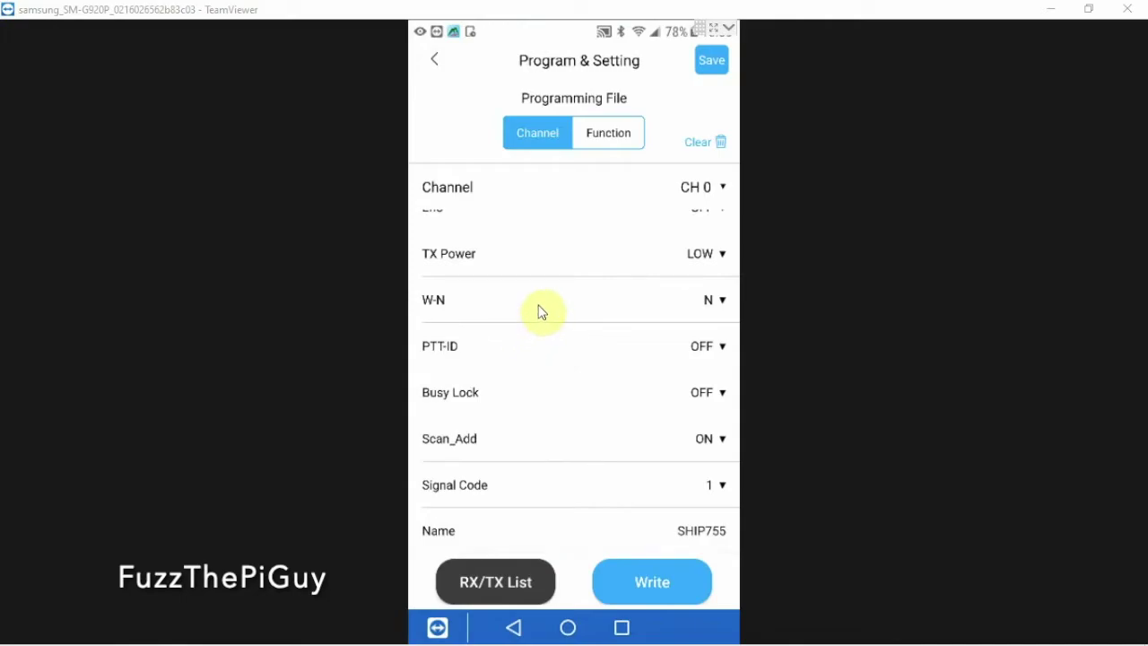
scroll(541, 312, "up", 3)
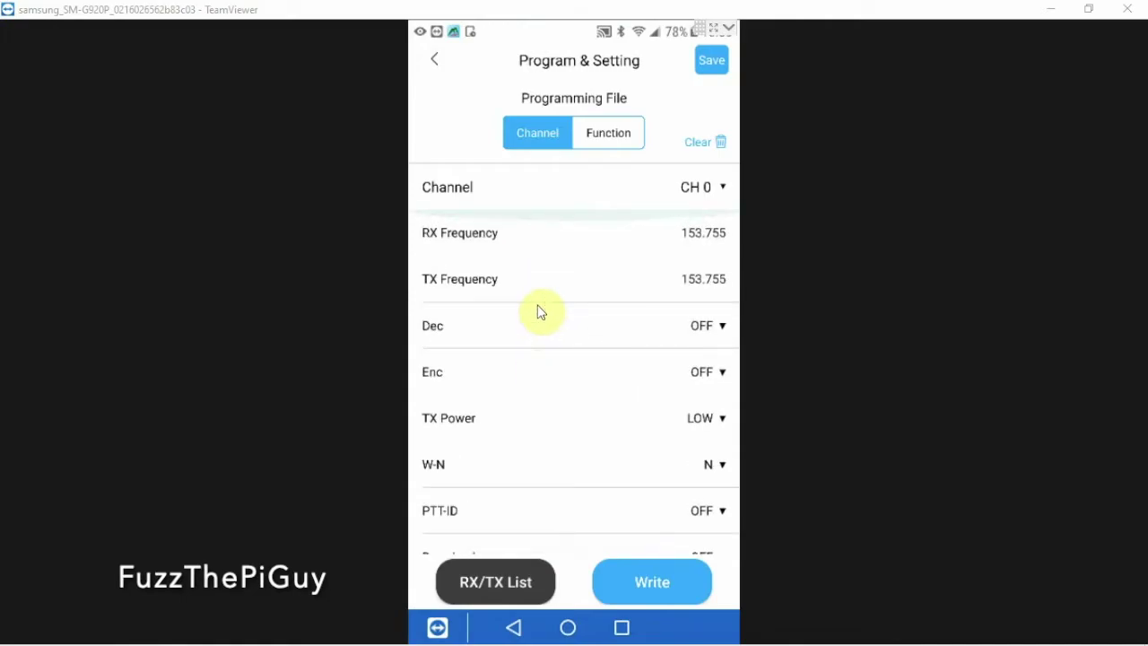
left_click(707, 326)
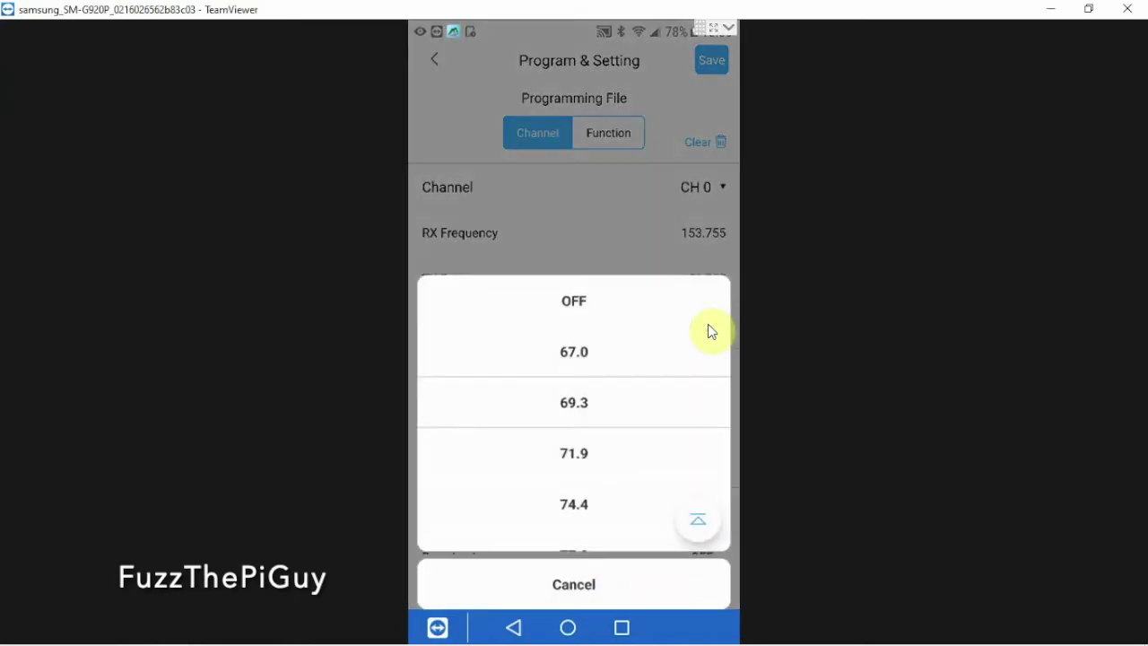
left_click(572, 355)
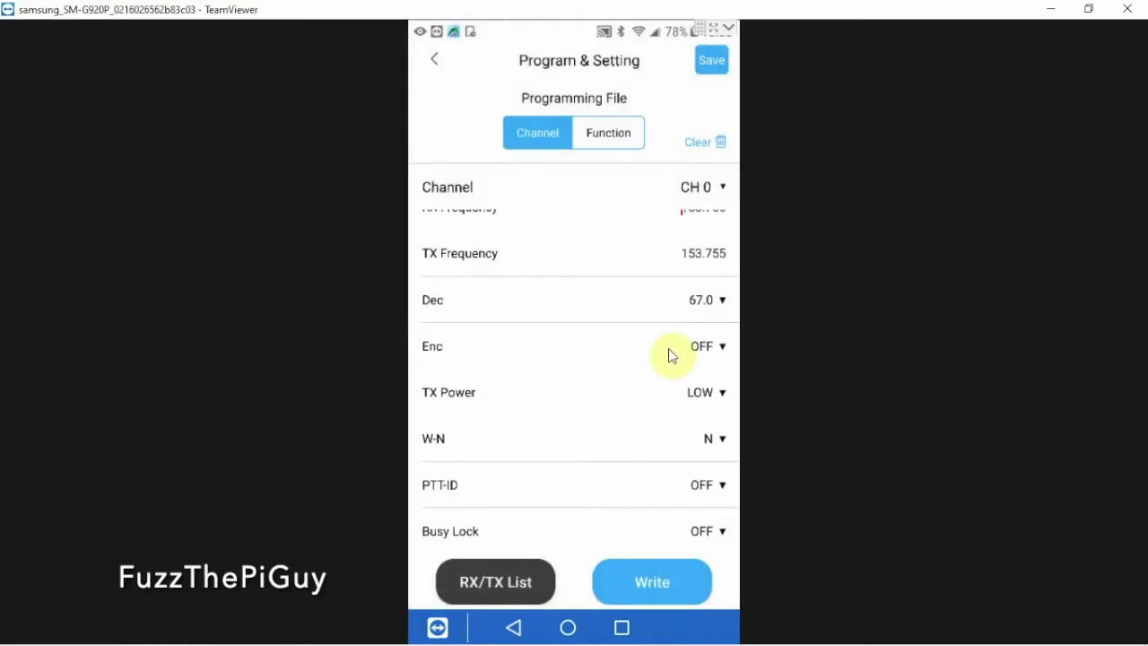
left_click(654, 356)
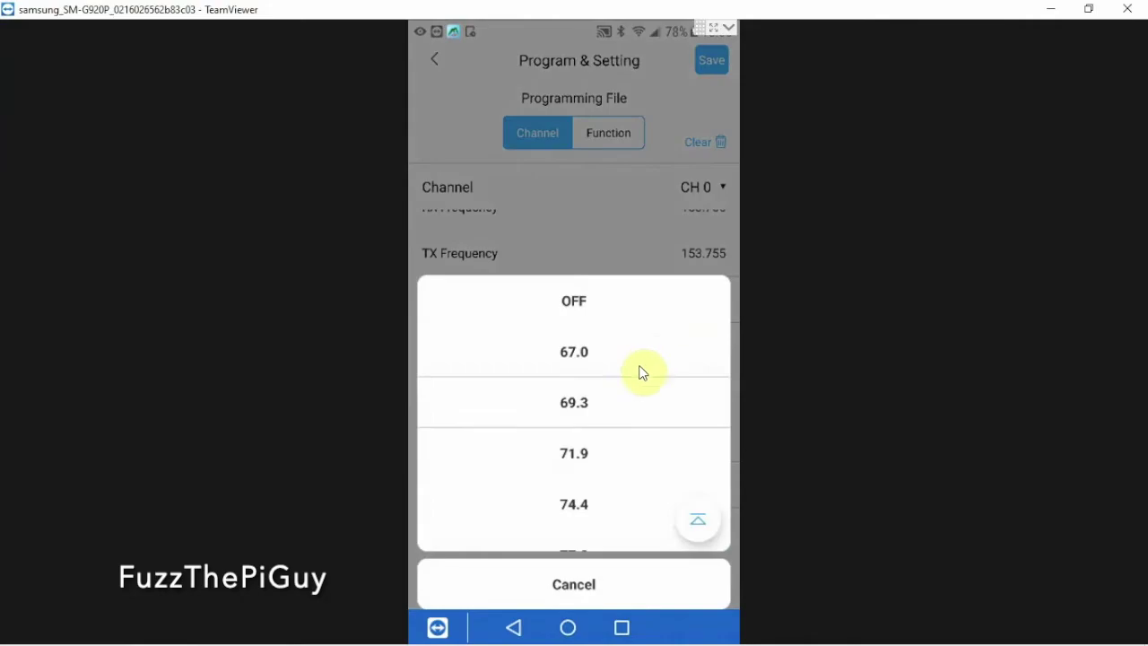
left_click(574, 590)
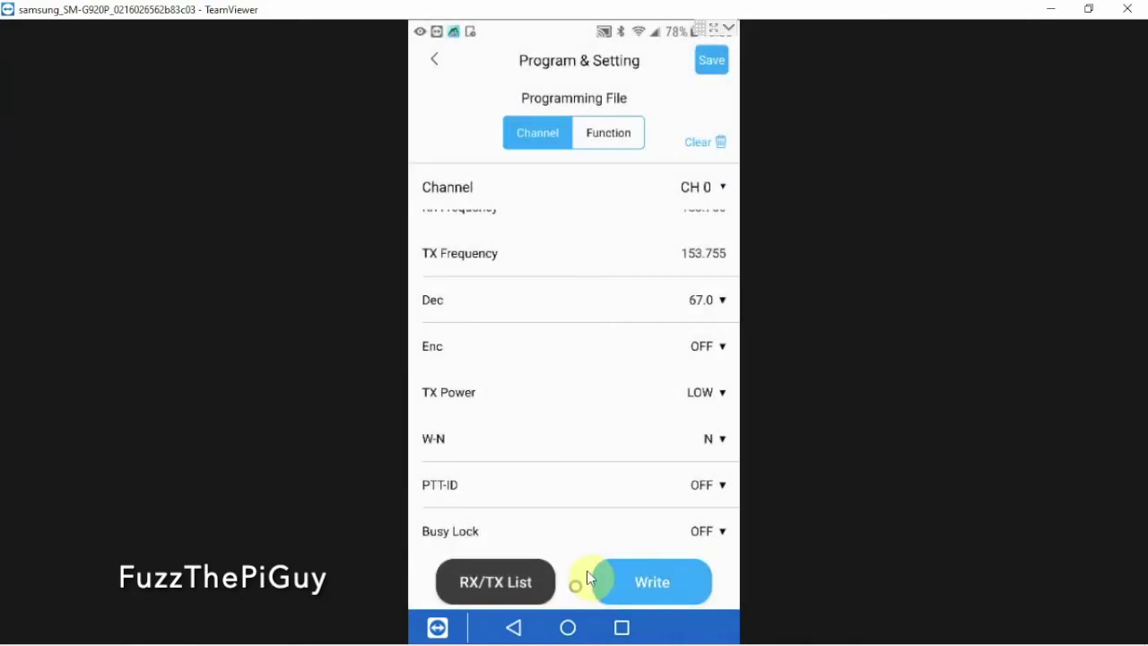
Clear all programming data, resetting CH 0 to 144.725, tones off, HIGH, wideband.
left_click(717, 144)
left_click(650, 352)
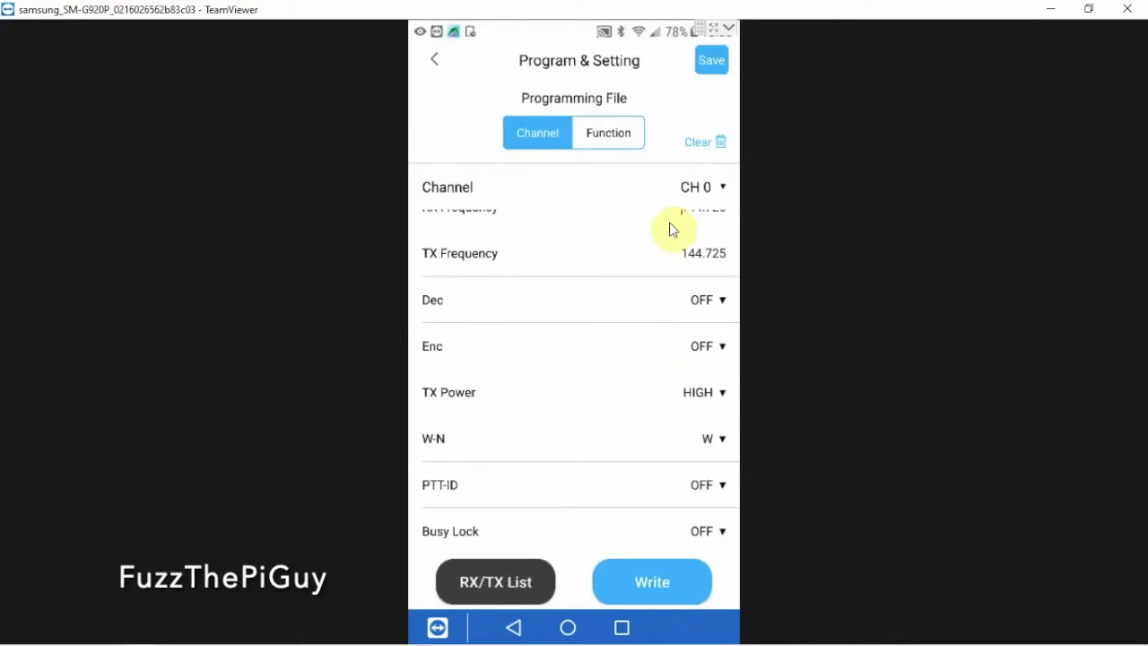
scroll(695, 316, "up", 1)
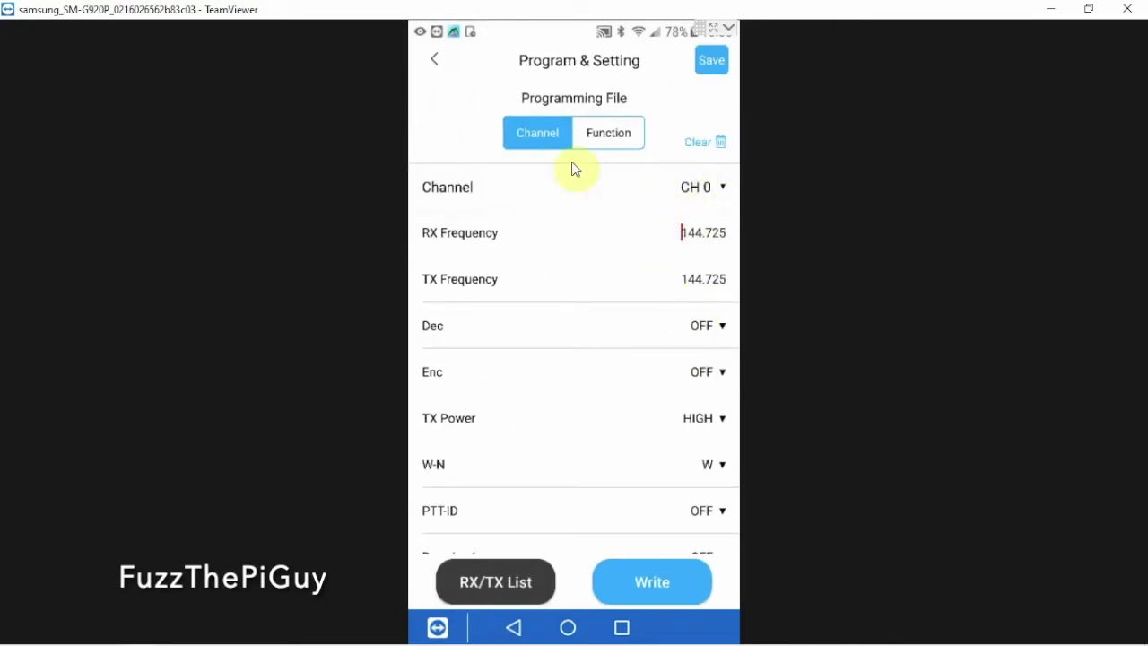
Open the function settings and inspect the A Band Frequency Mode details.
left_click(584, 132)
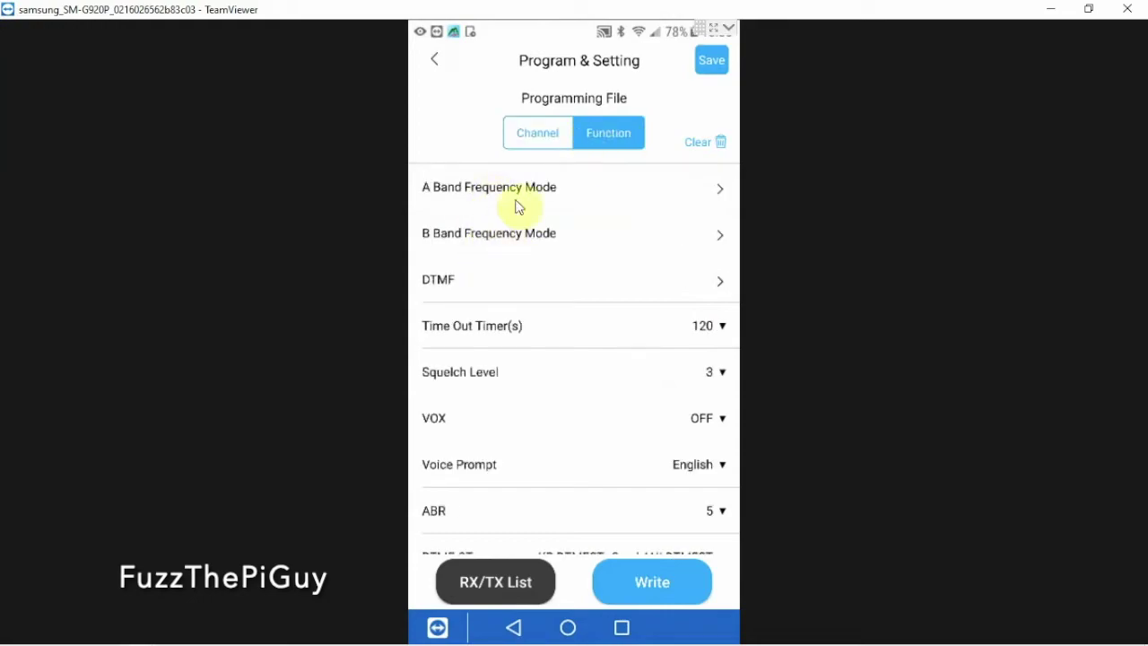
left_click(587, 187)
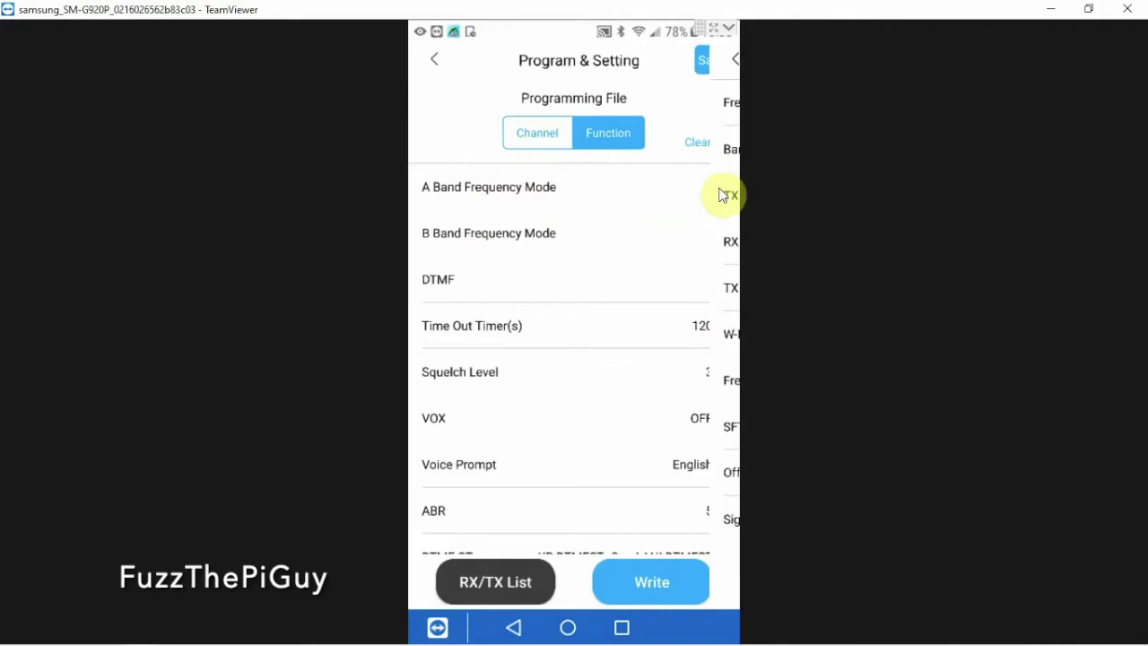
left_click(436, 60)
Review function settings (Time Out Timer 120, Squelch 3, VOX OFF, English prompts) and start saving.
scroll(496, 296, "down", 3)
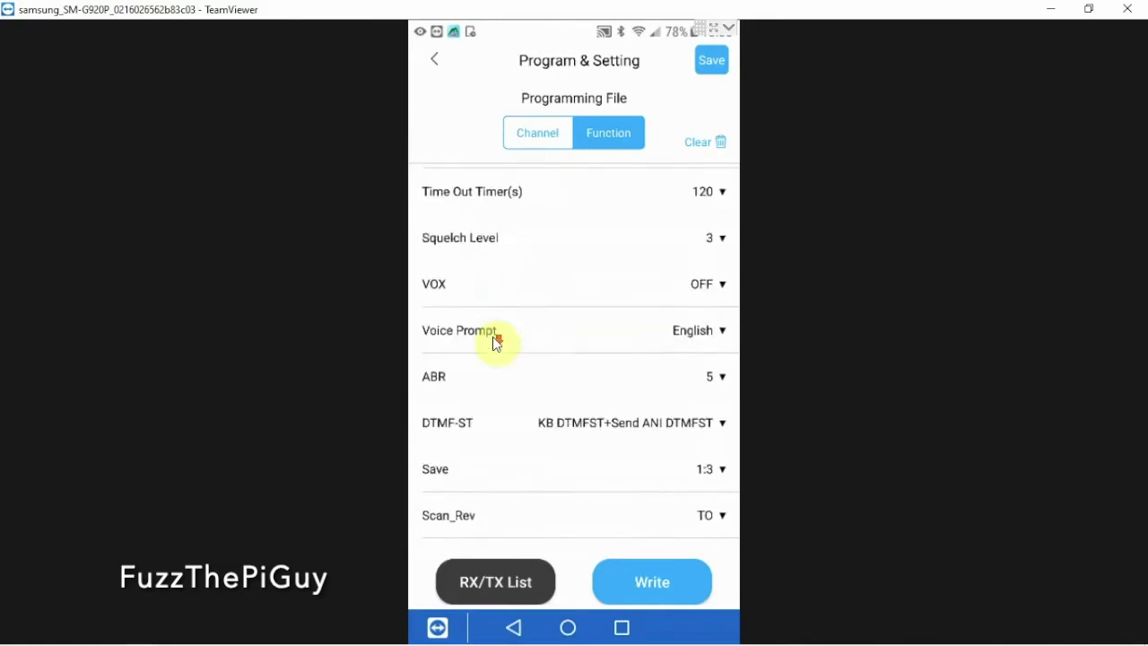
scroll(494, 341, "down", 3)
scroll(505, 397, "down", 5)
scroll(505, 392, "down", 2)
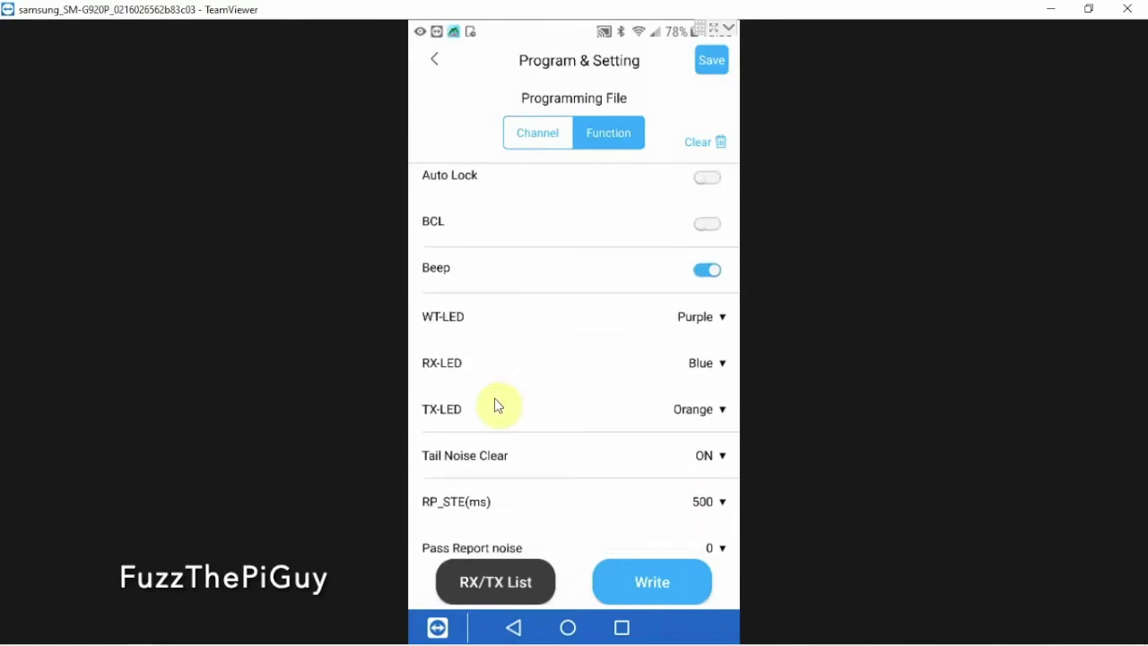
scroll(494, 422, "down", 1)
scroll(494, 423, "down", 4)
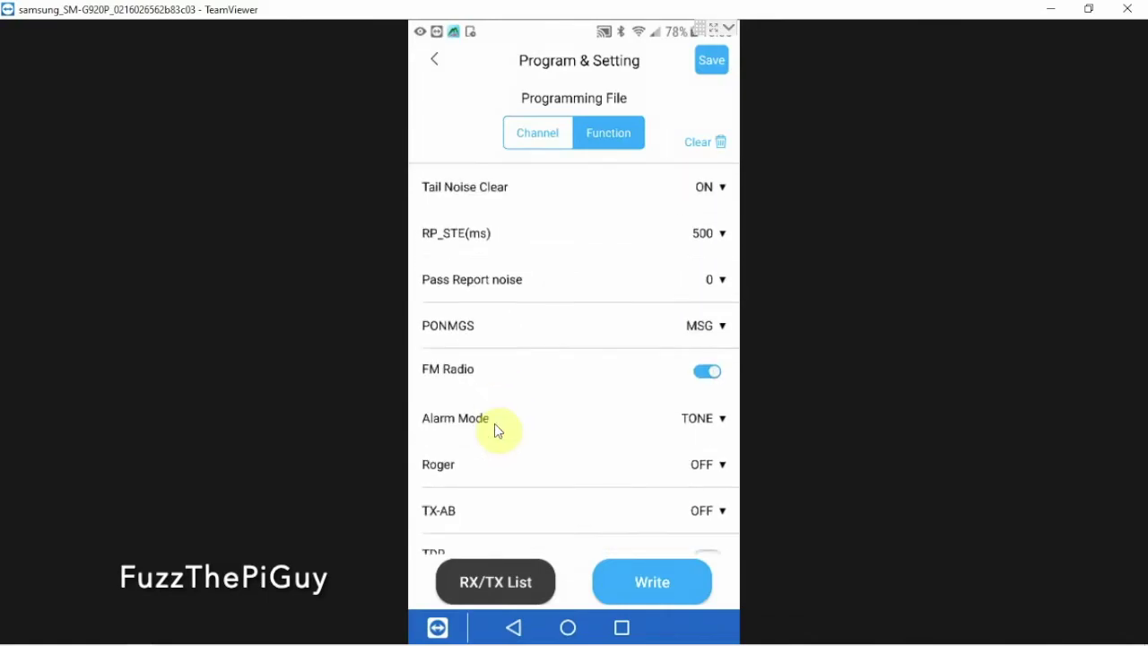
scroll(494, 425, "down", 2)
scroll(494, 425, "down", 3)
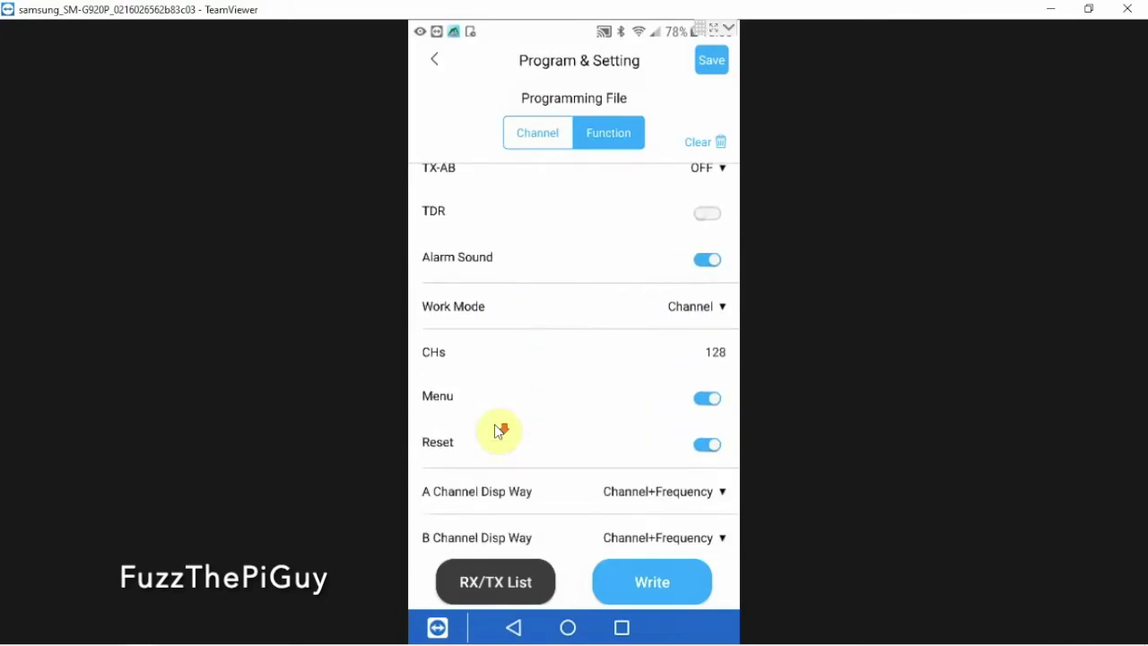
scroll(494, 425, "up", 1)
scroll(494, 425, "up", 5)
scroll(494, 425, "up", 4)
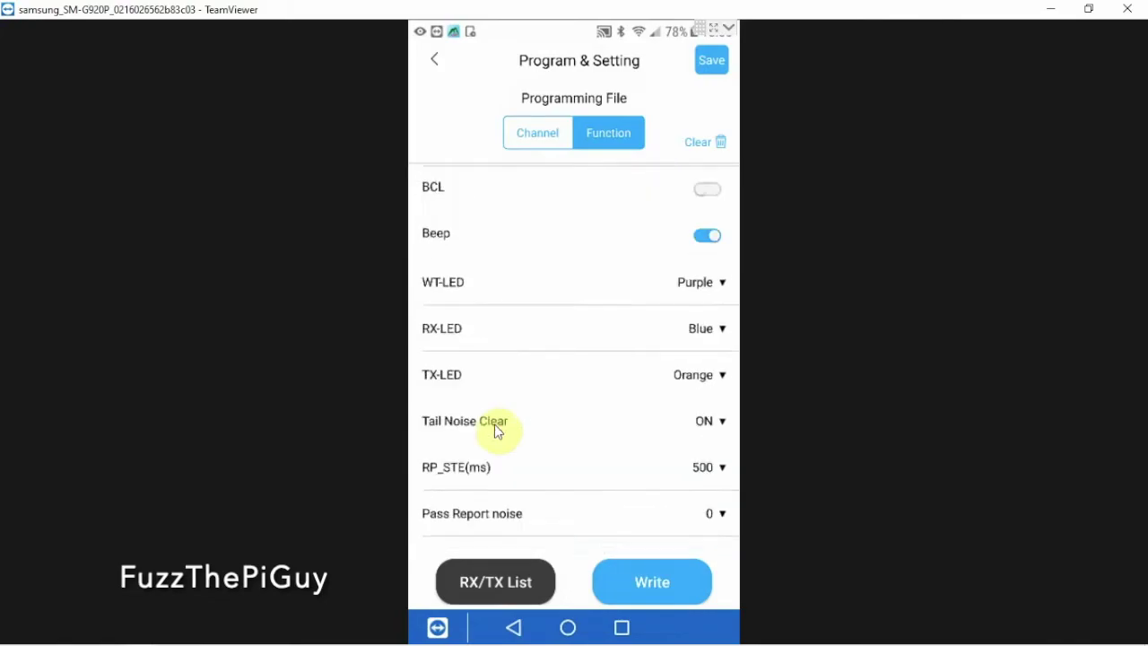
scroll(494, 425, "up", 4)
scroll(498, 426, "up", 4)
scroll(498, 421, "up", 3)
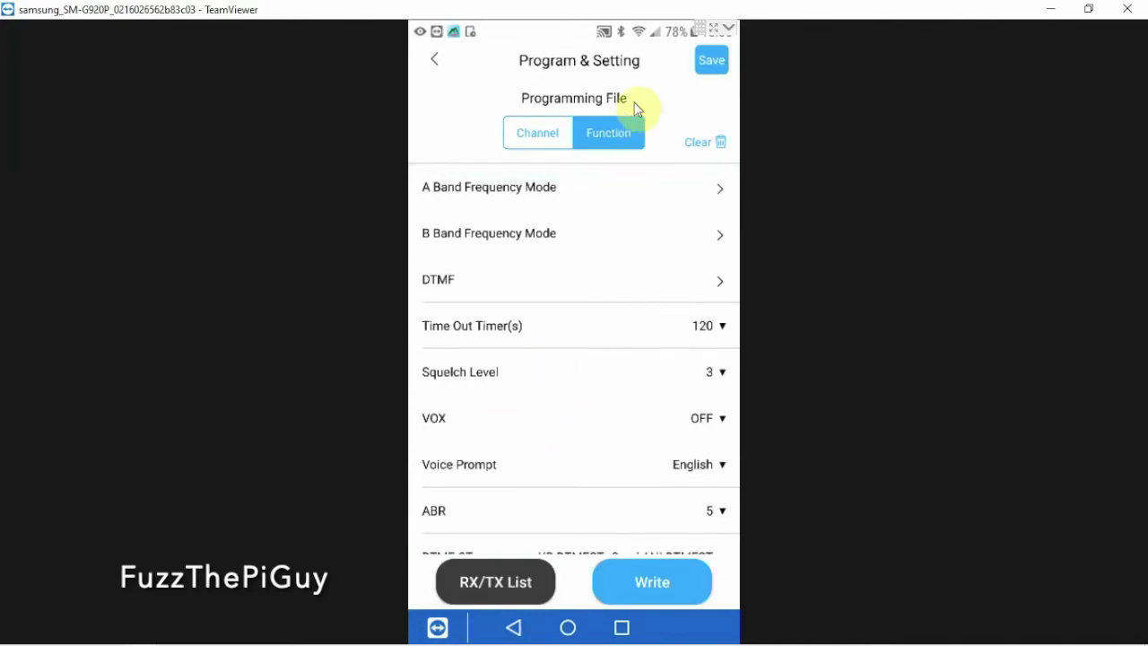
left_click(707, 68)
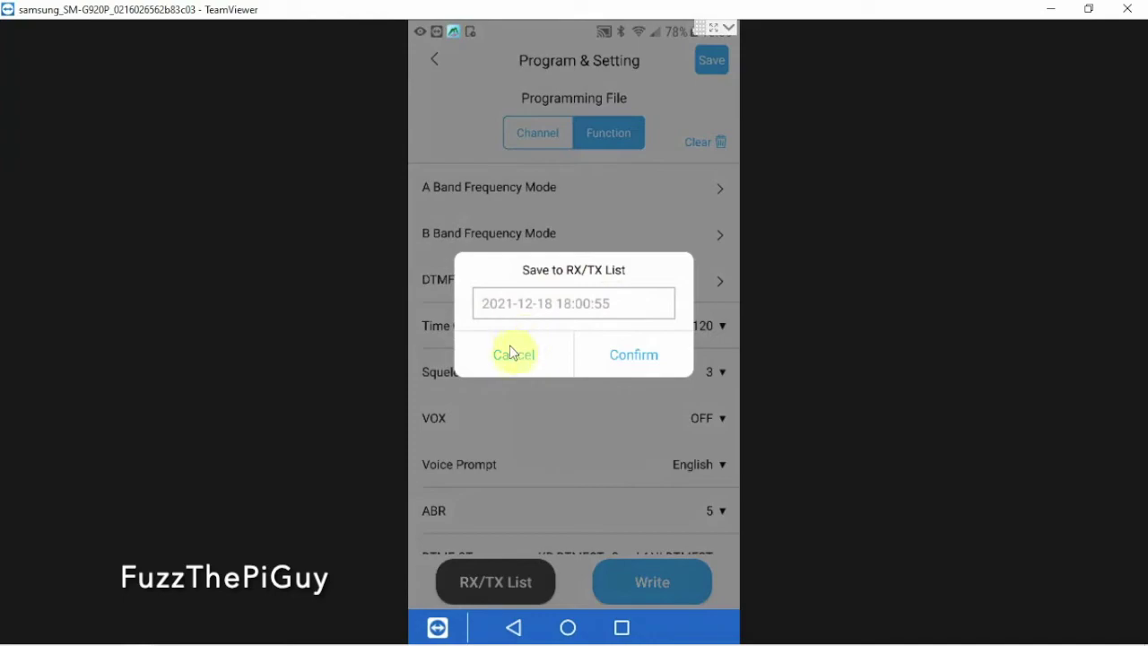
left_click(639, 359)
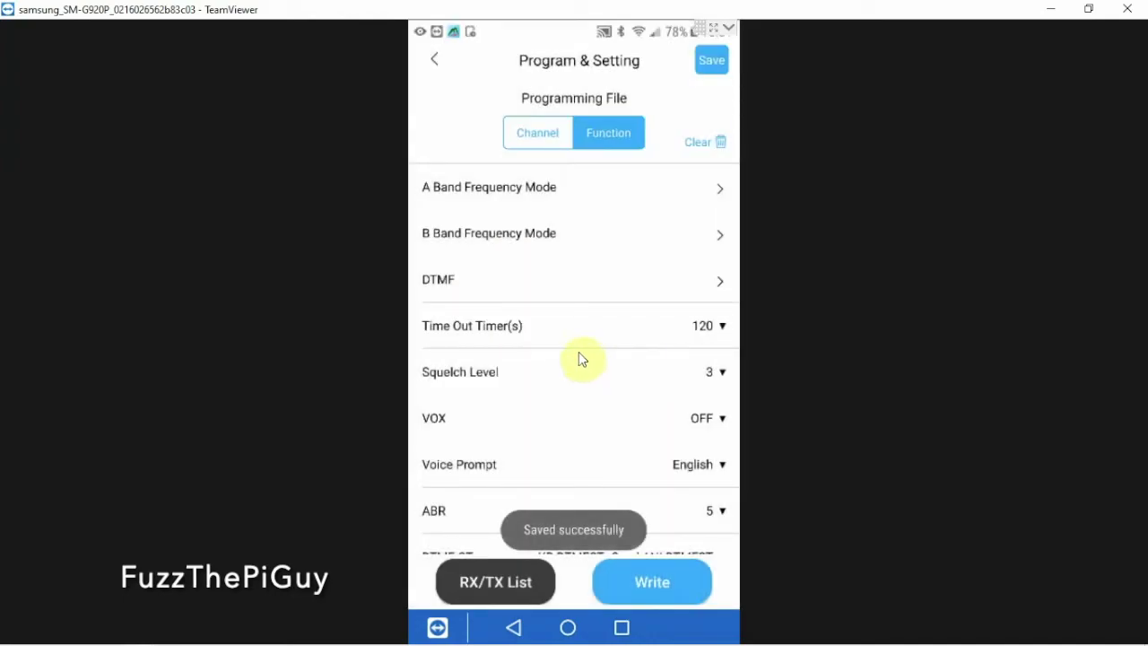
left_click(551, 145)
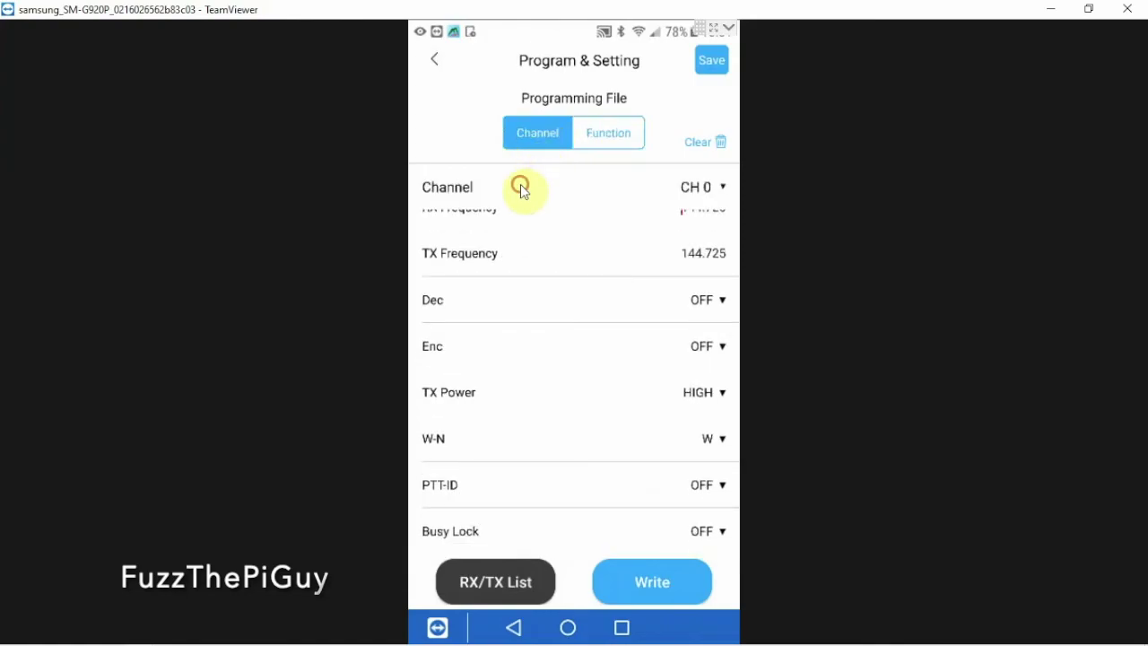
left_click(523, 190)
left_click(578, 462)
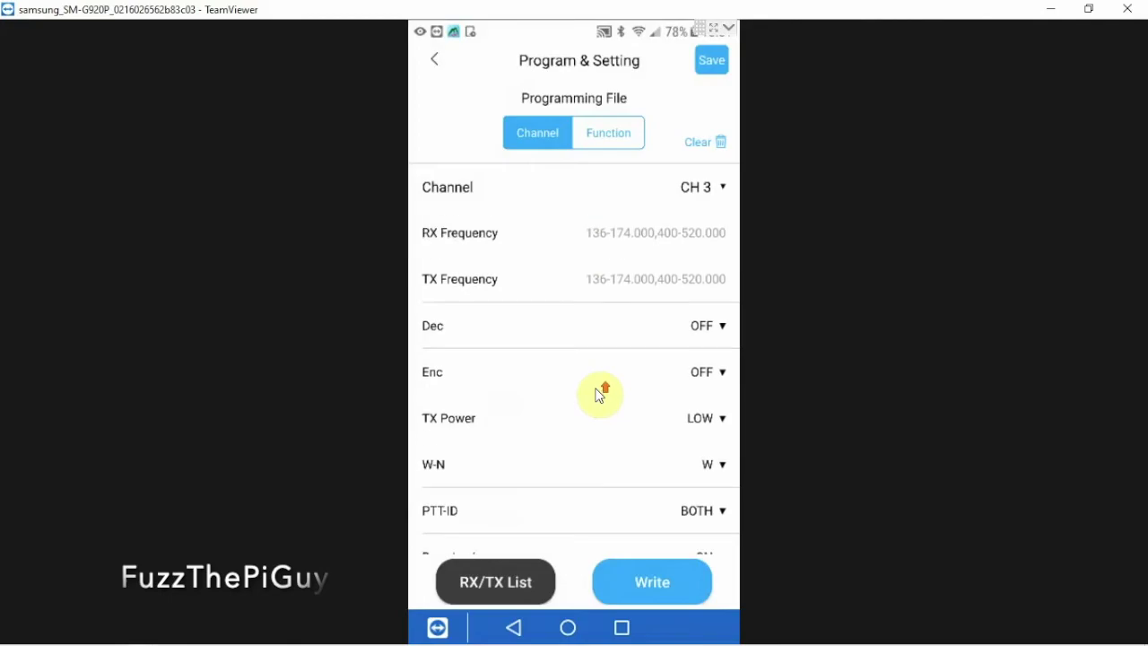
scroll(600, 395, "down", 3)
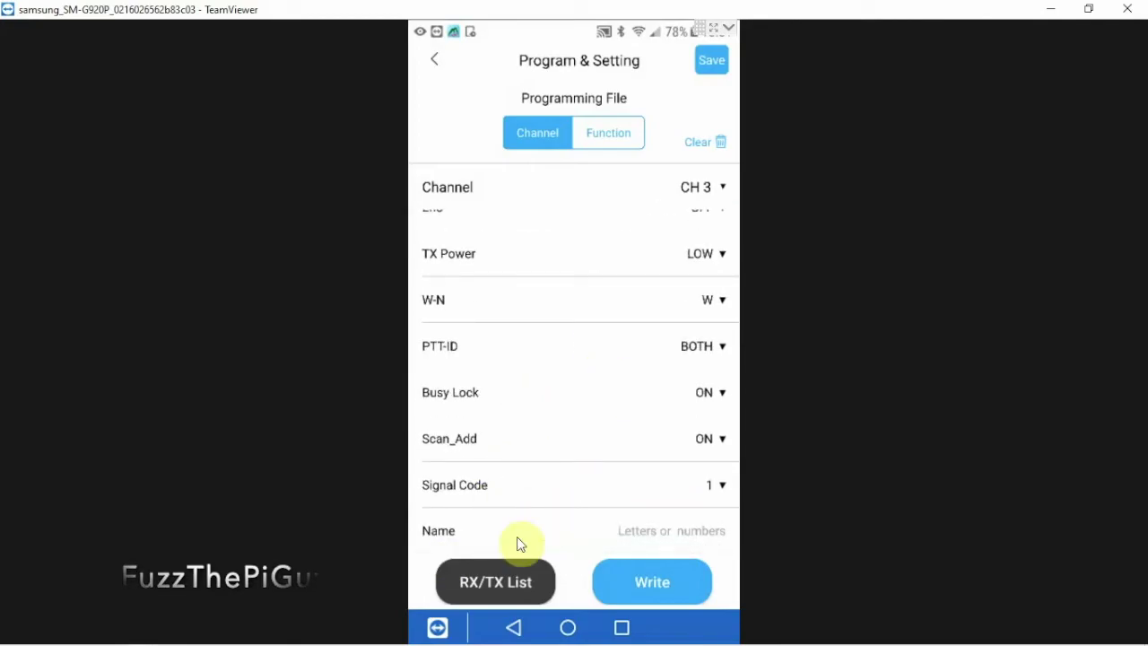
left_click(651, 583)
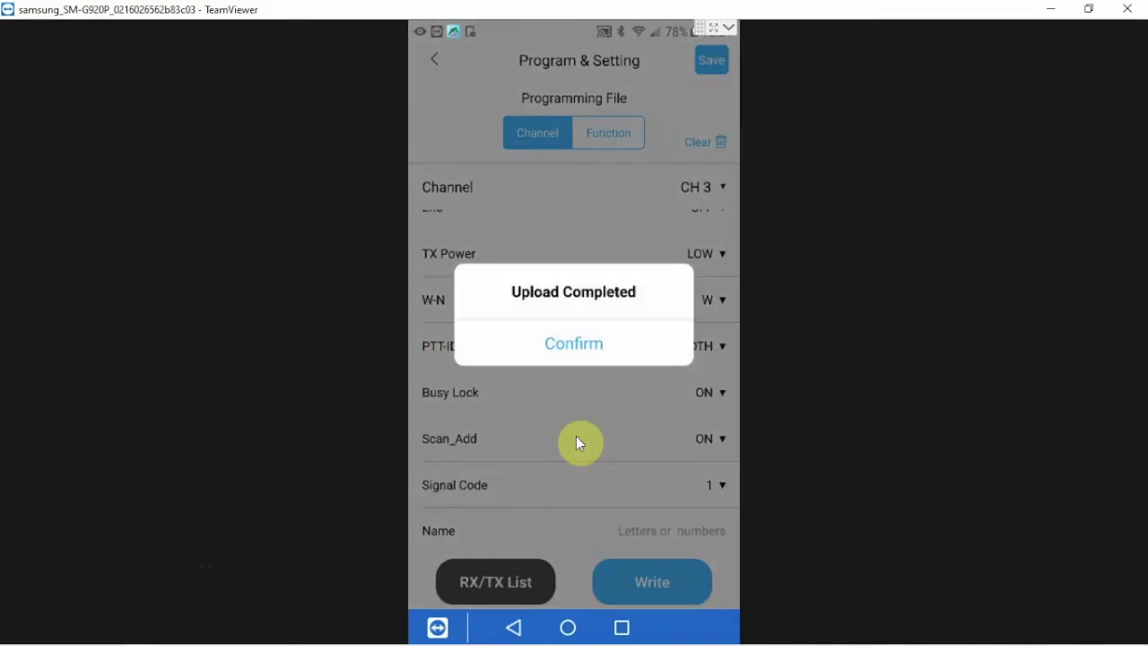
Acknowledge the completed upload and leave the CH 3 settings for the TIDRADIO home page.
left_click(581, 351)
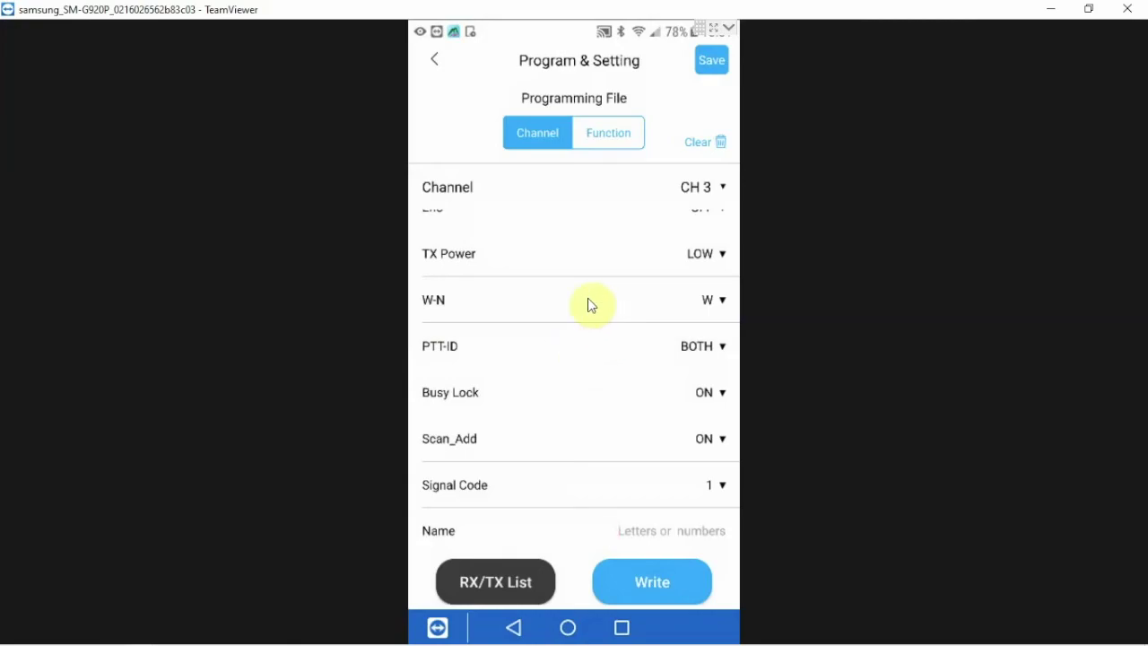
scroll(588, 375, "up", 3)
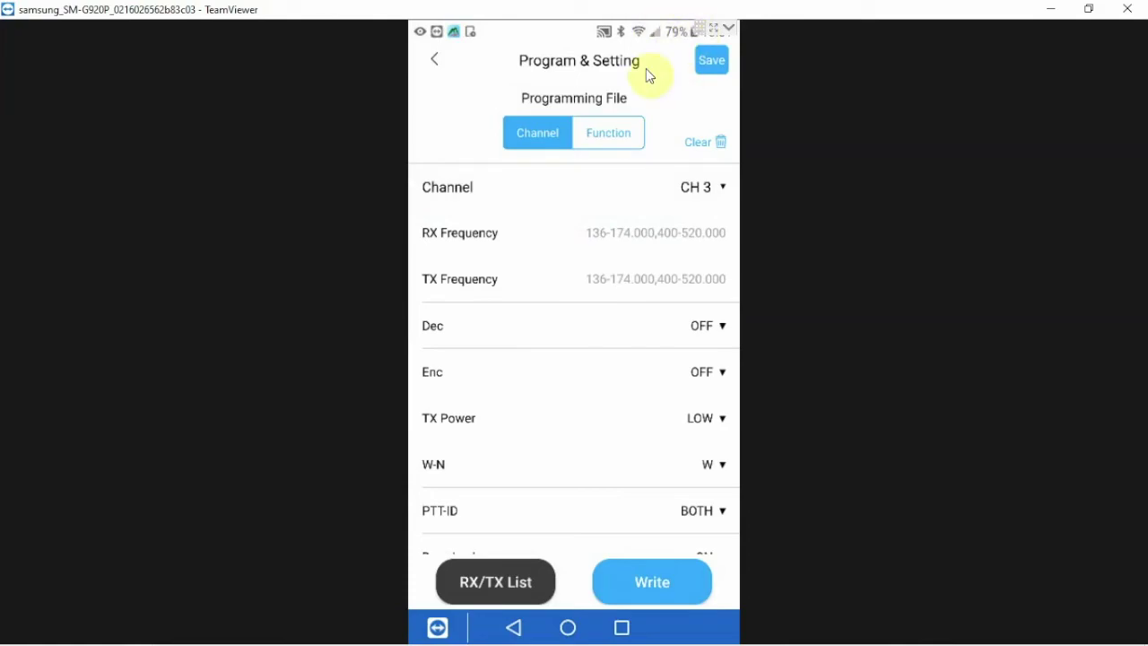
left_click(434, 59)
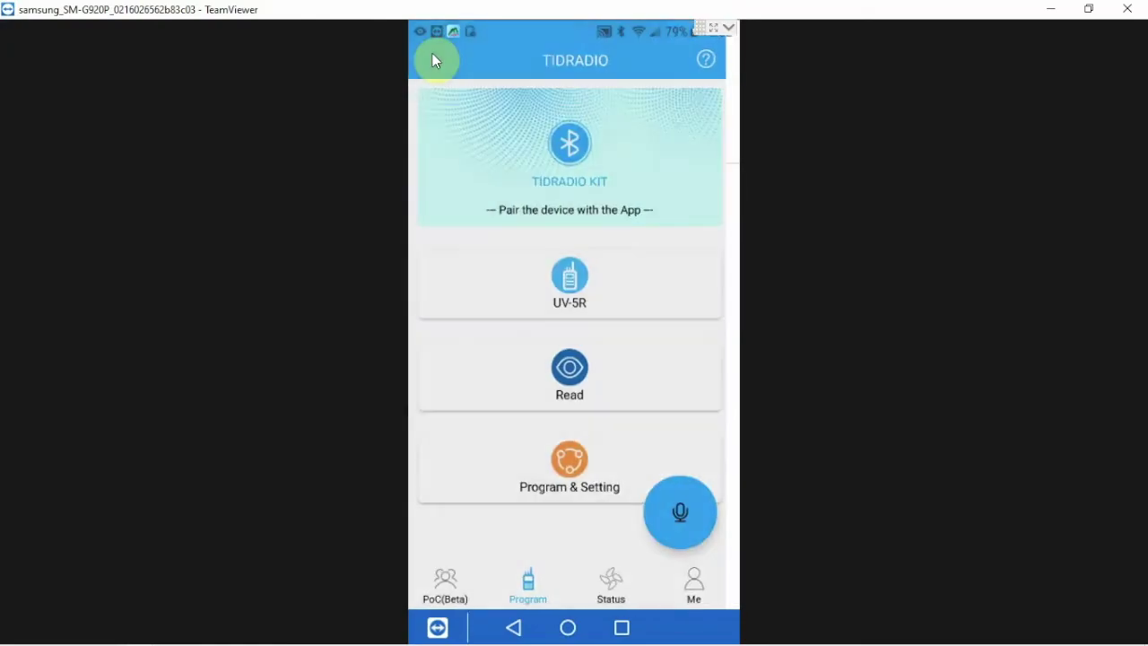
Browse the PoC(Beta) Status feed after dismissing the Create Post tutorial and reminder.
left_click(457, 590)
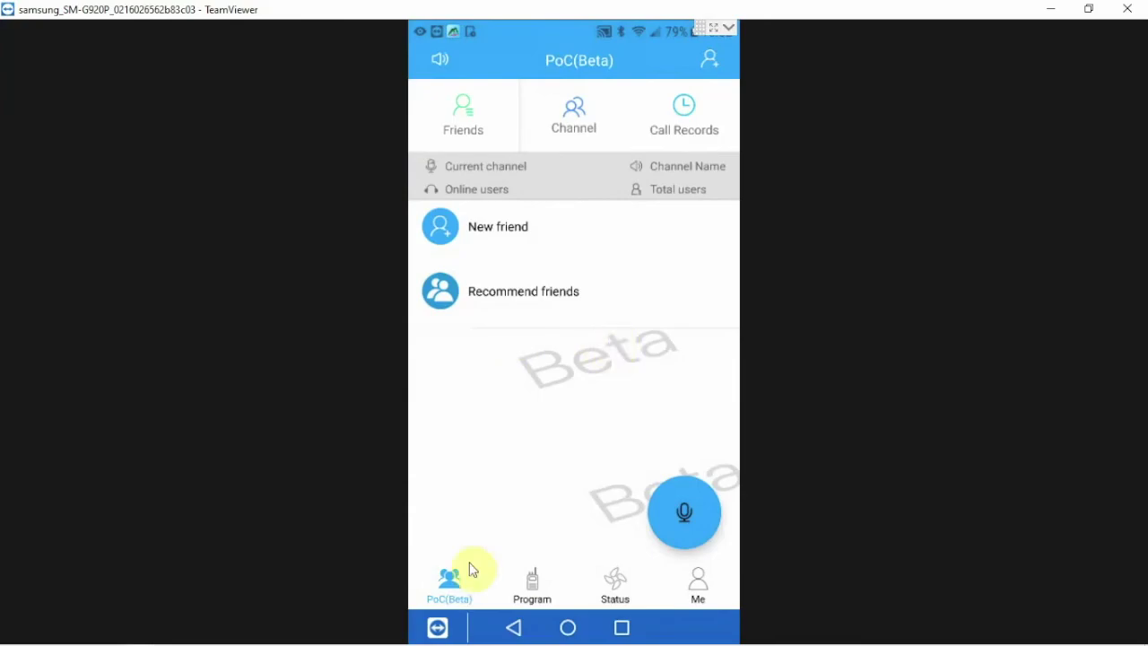
left_click(619, 583)
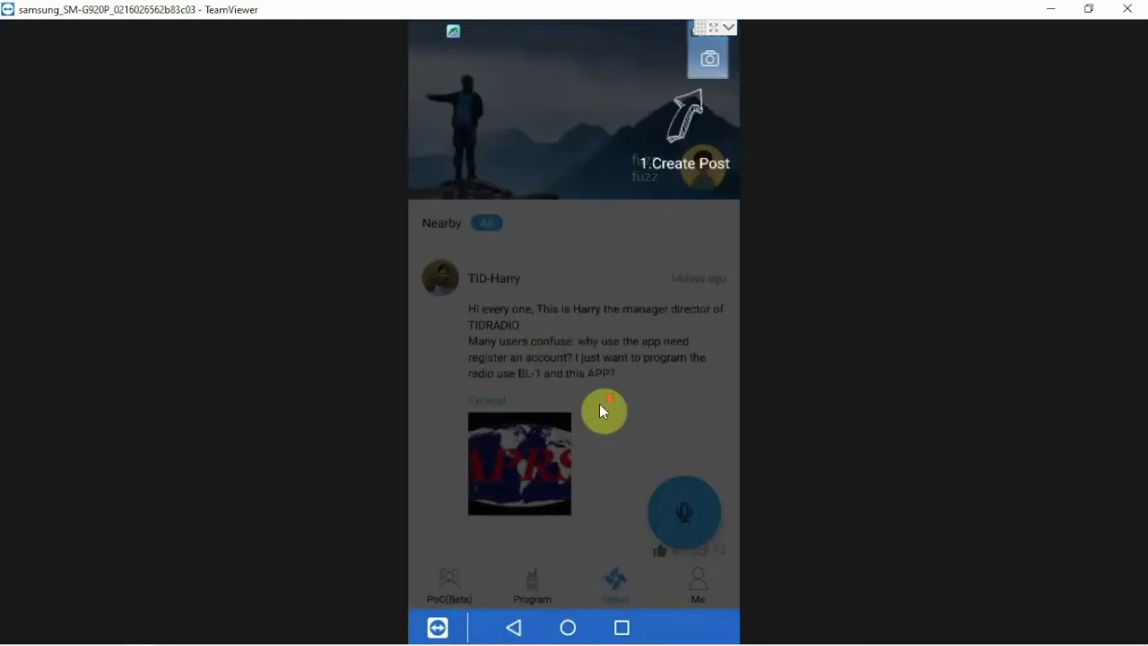
left_click(601, 411)
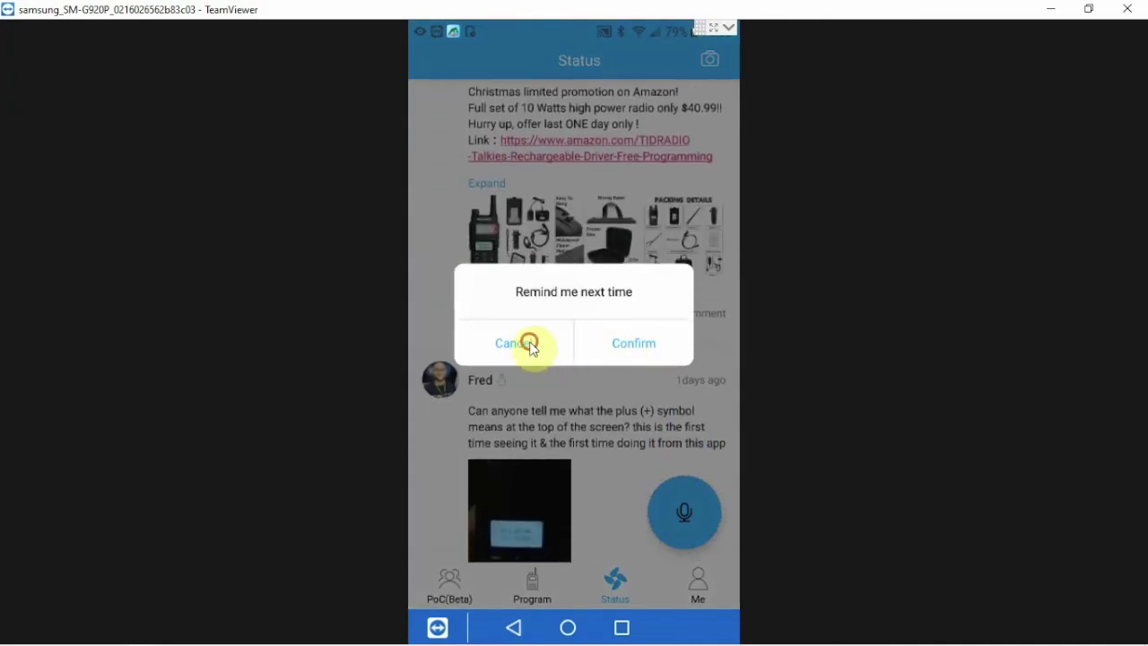
left_click(529, 345)
scroll(559, 410, "down", 1)
scroll(579, 449, "down", 5)
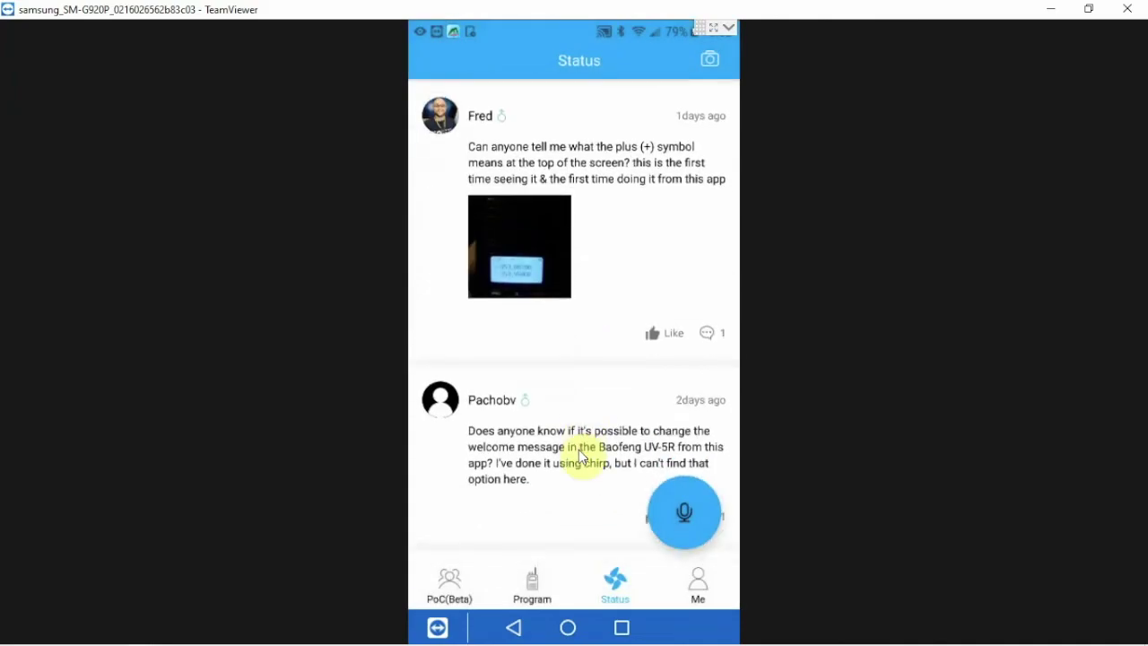
scroll(579, 450, "down", 5)
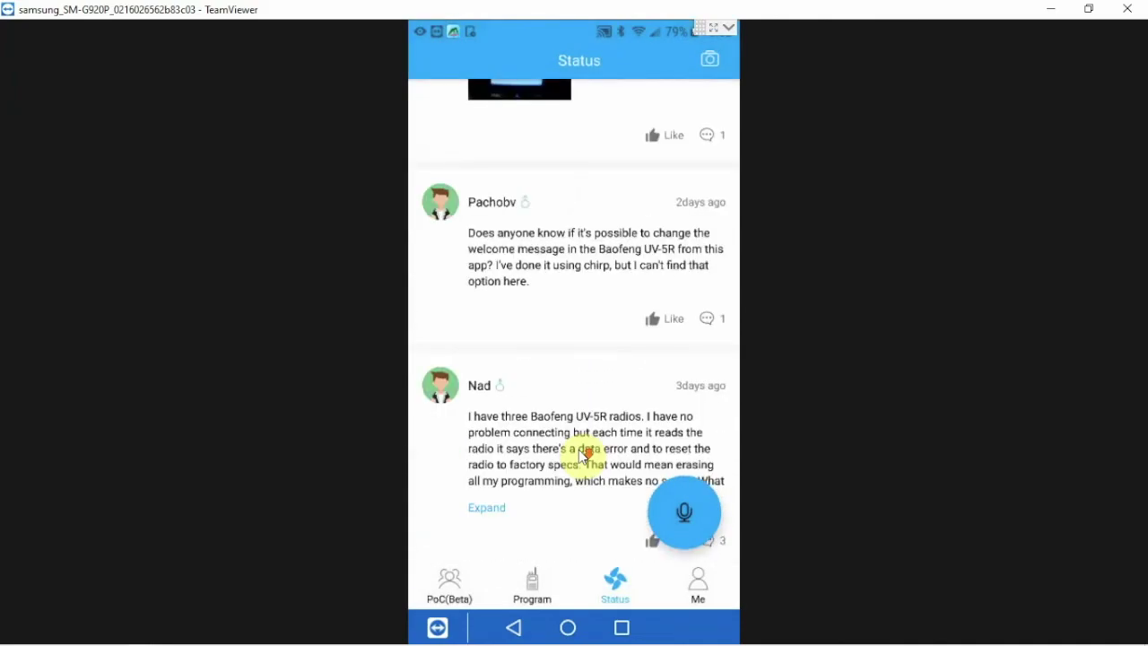
left_click(698, 588)
From the Program tab, browse the radio brand list and keep BaoFeng as the brand.
left_click(532, 583)
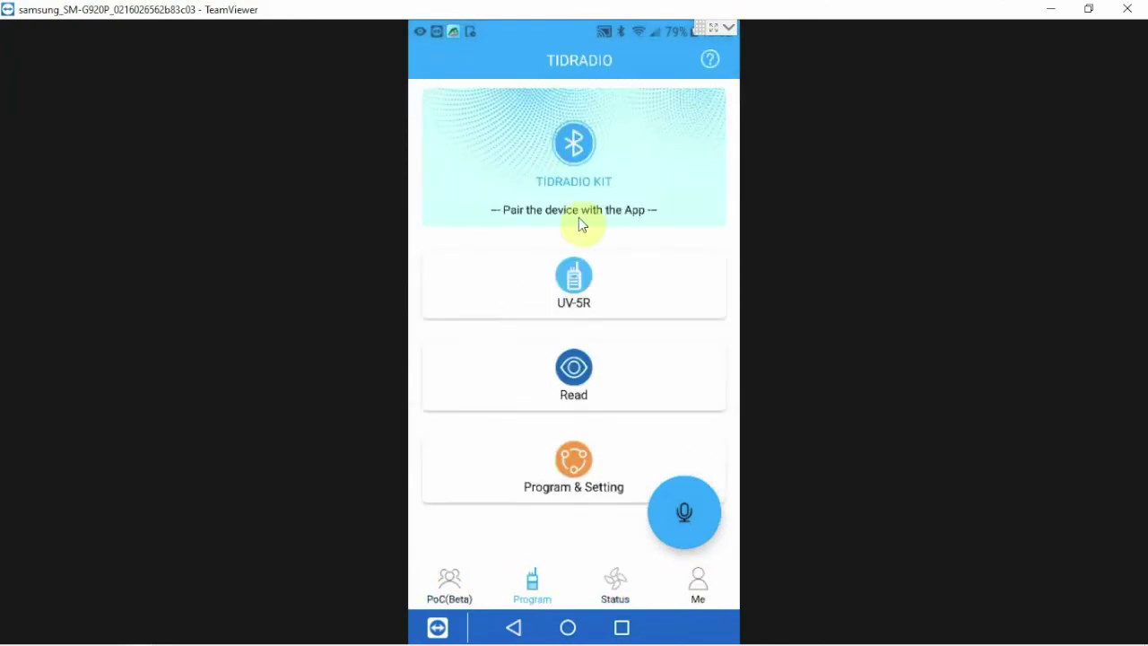
left_click(572, 281)
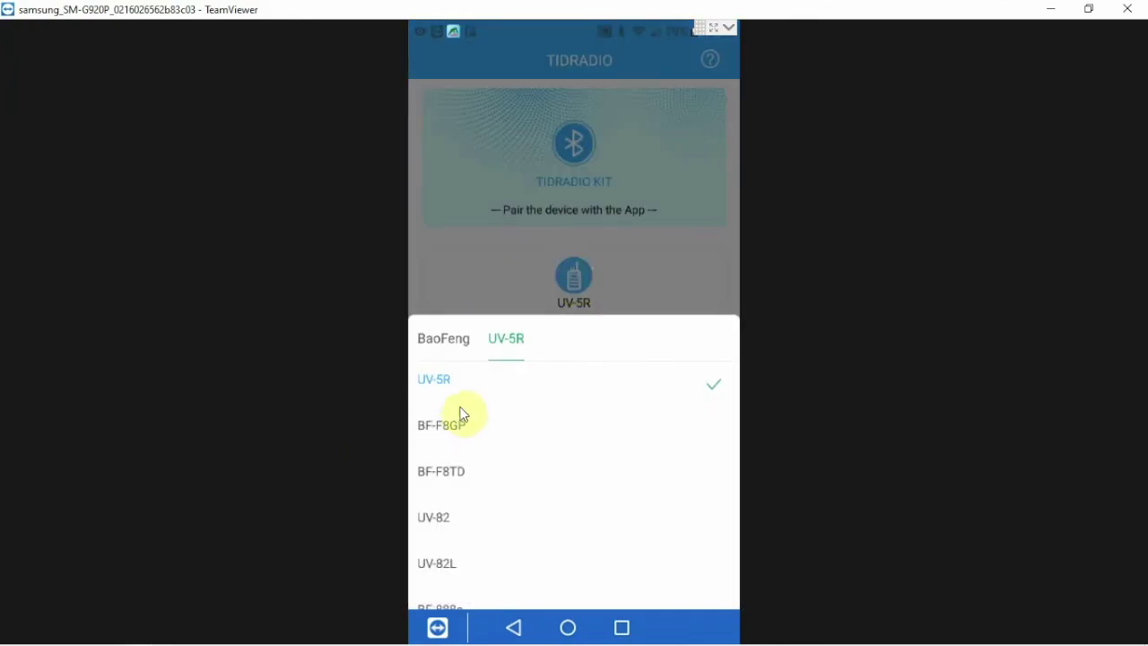
left_click(458, 345)
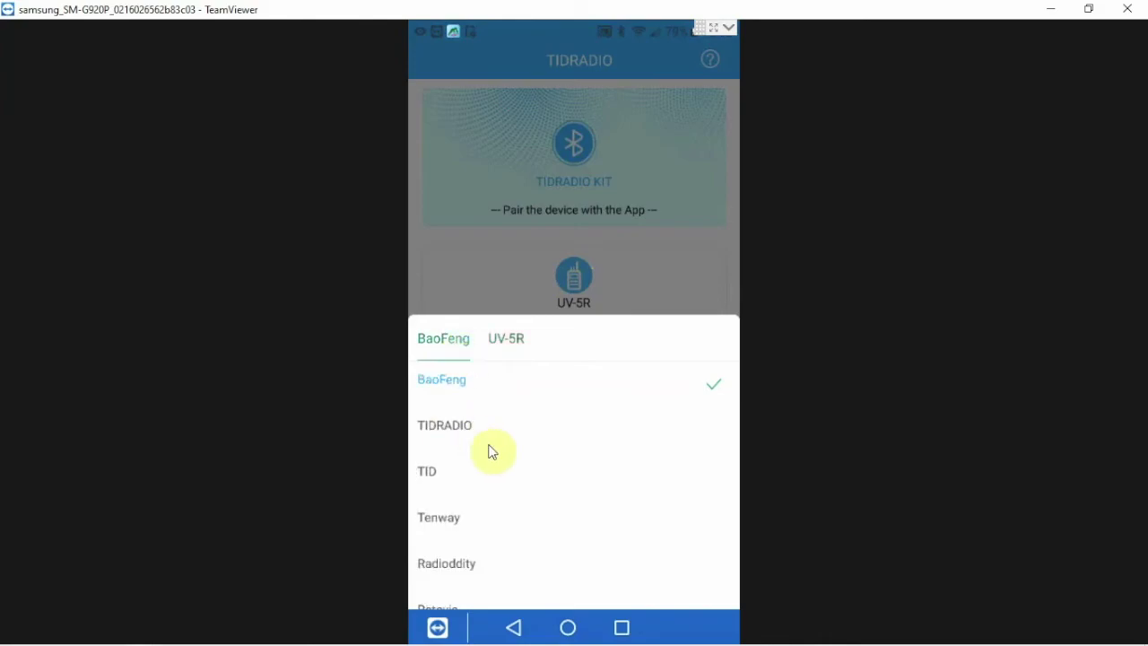
scroll(498, 462, "down", 5)
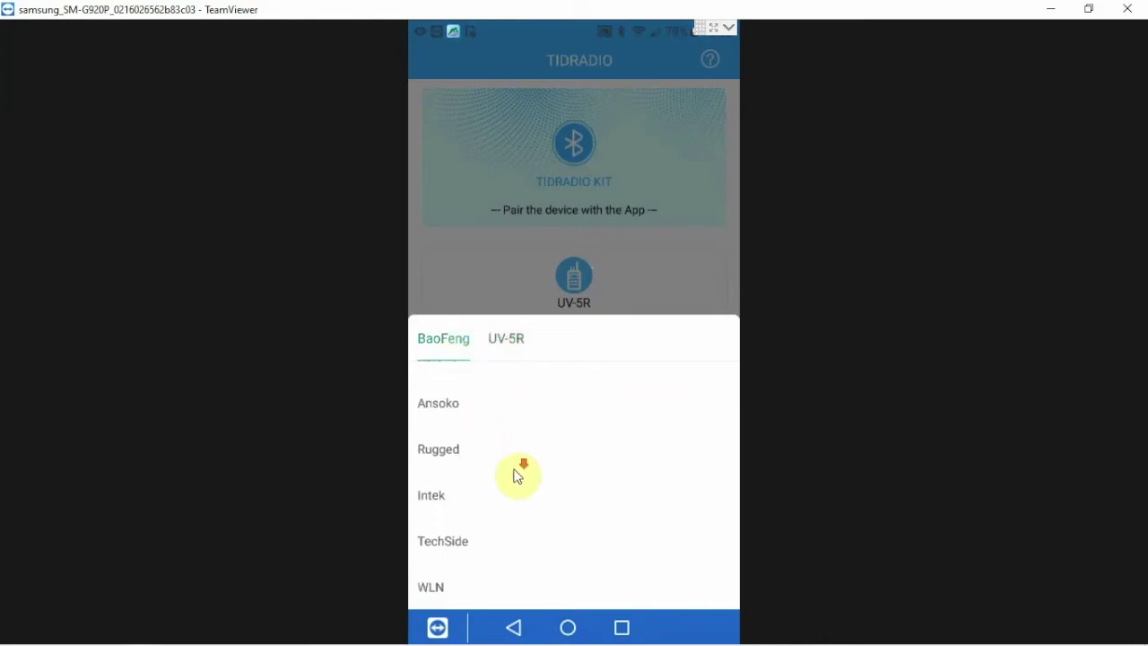
scroll(515, 469, "down", 4)
scroll(517, 476, "up", 2)
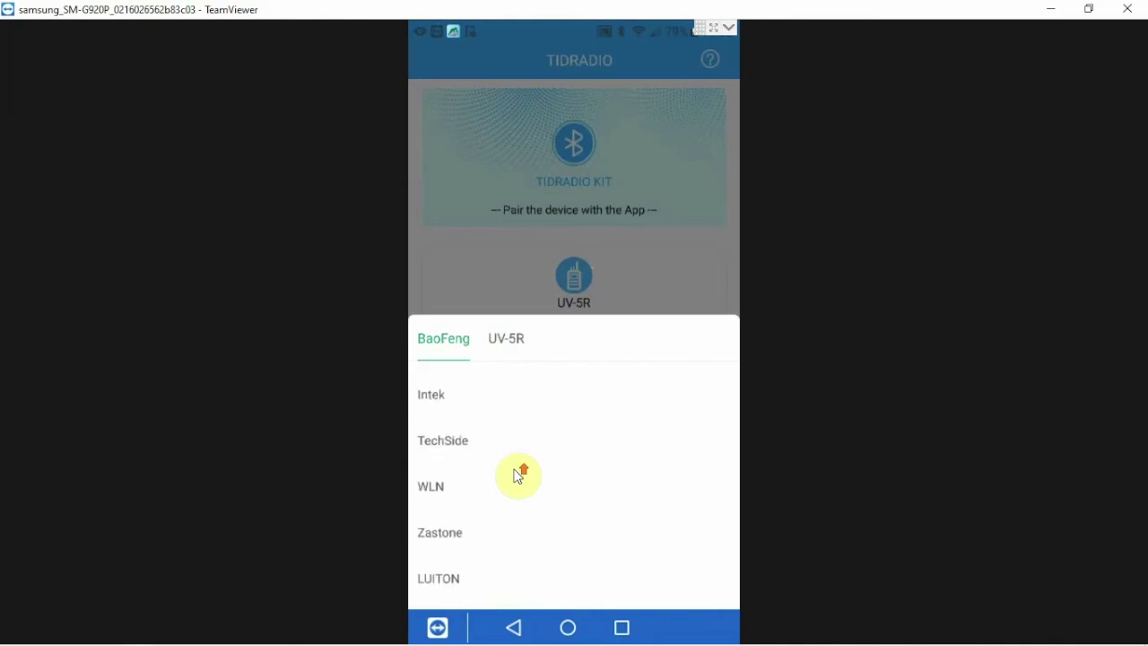
scroll(517, 476, "up", 3)
scroll(517, 476, "up", 5)
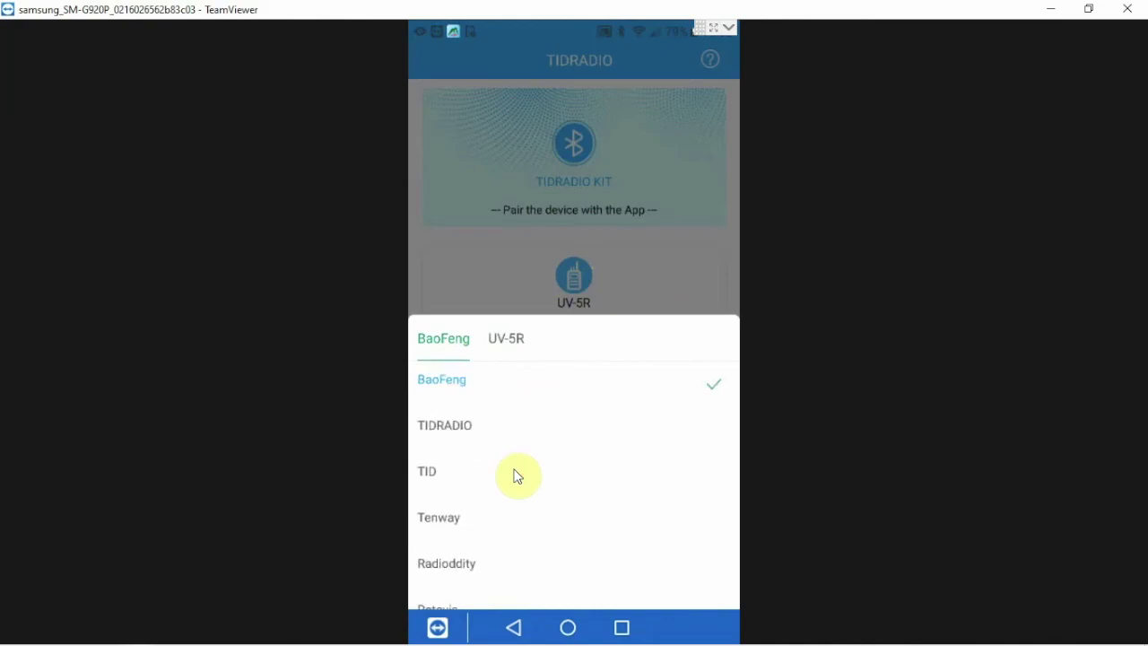
left_click(452, 377)
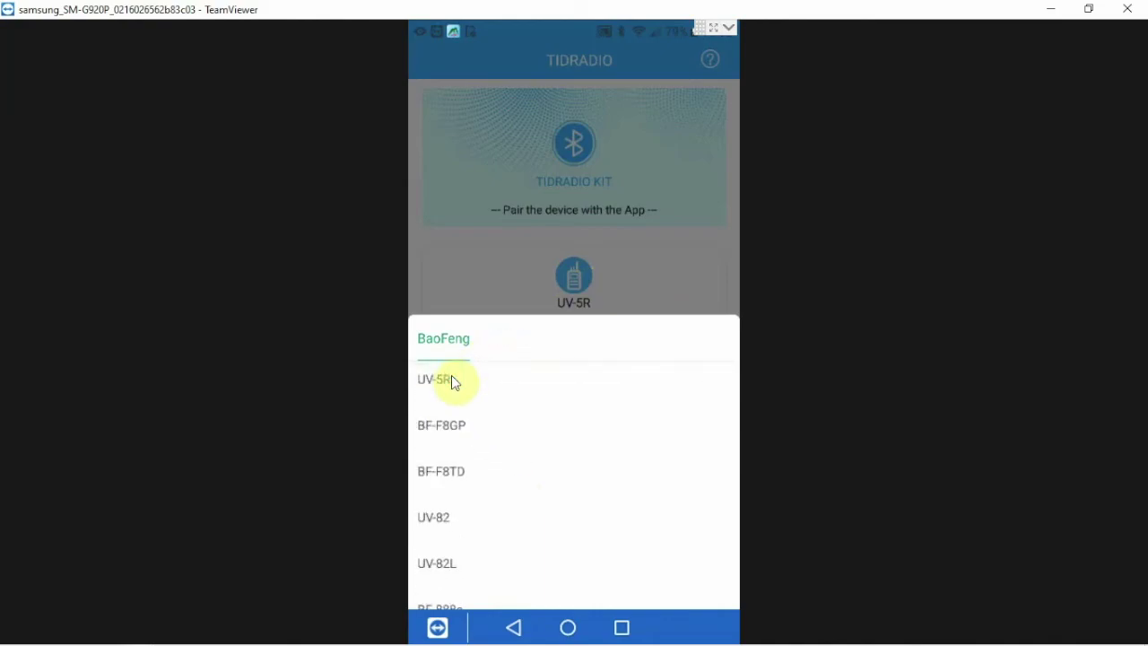
Scroll the BaoFeng model list and reselect UV-5R as the radio model.
scroll(499, 455, "down", 3)
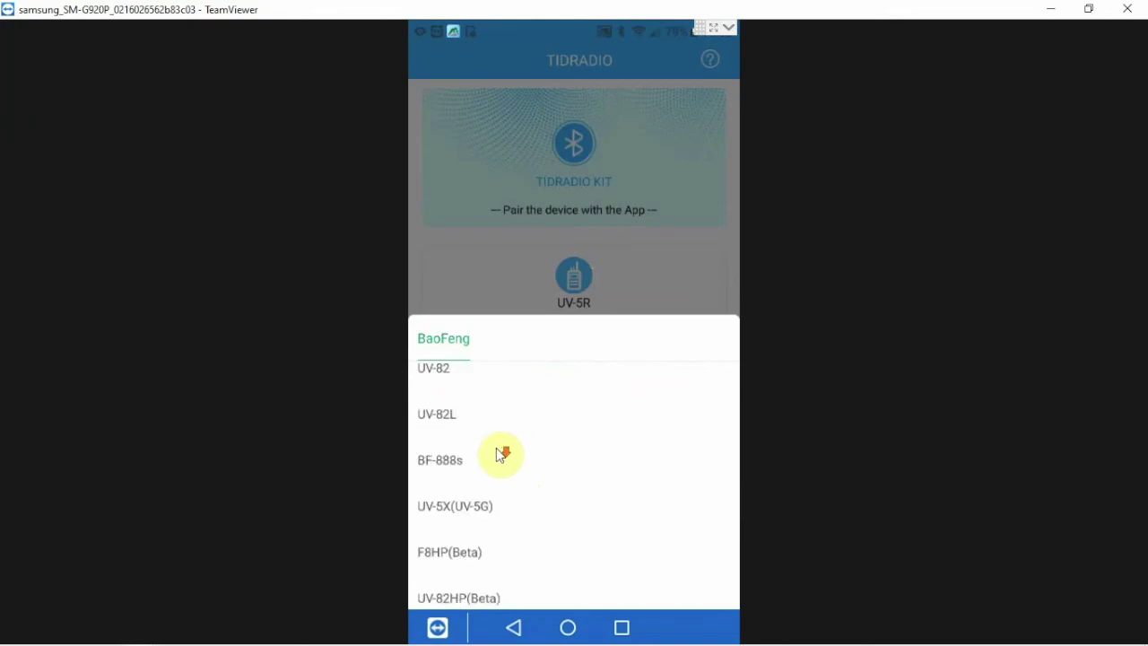
scroll(500, 455, "down", 5)
scroll(504, 455, "up", 4)
scroll(505, 455, "up", 3)
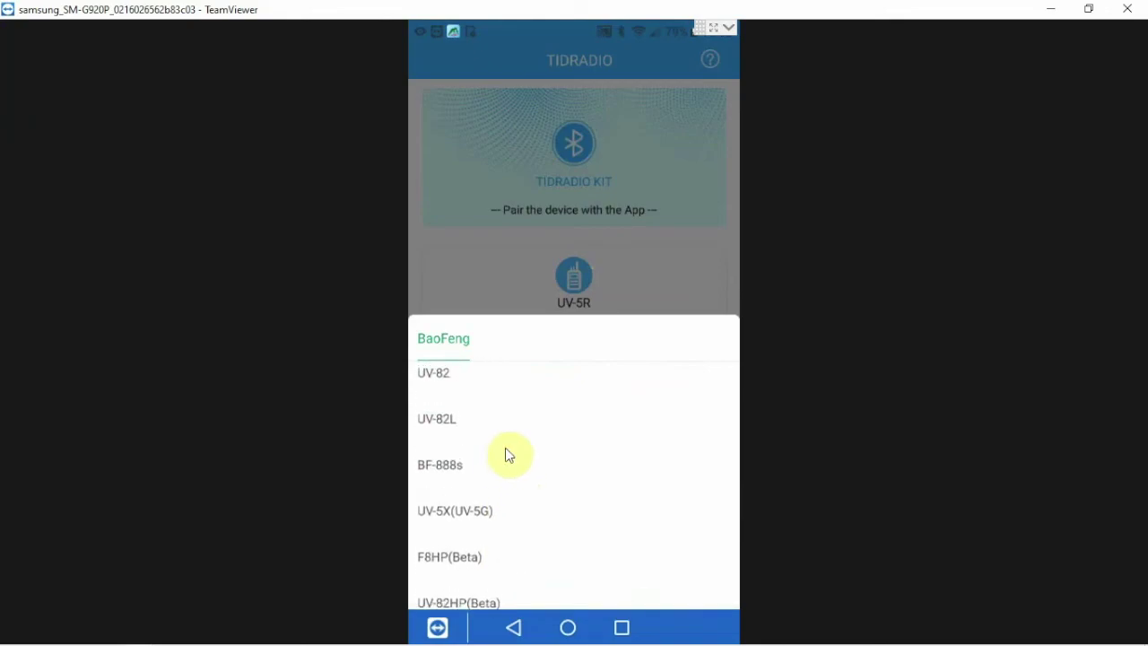
left_click(461, 386)
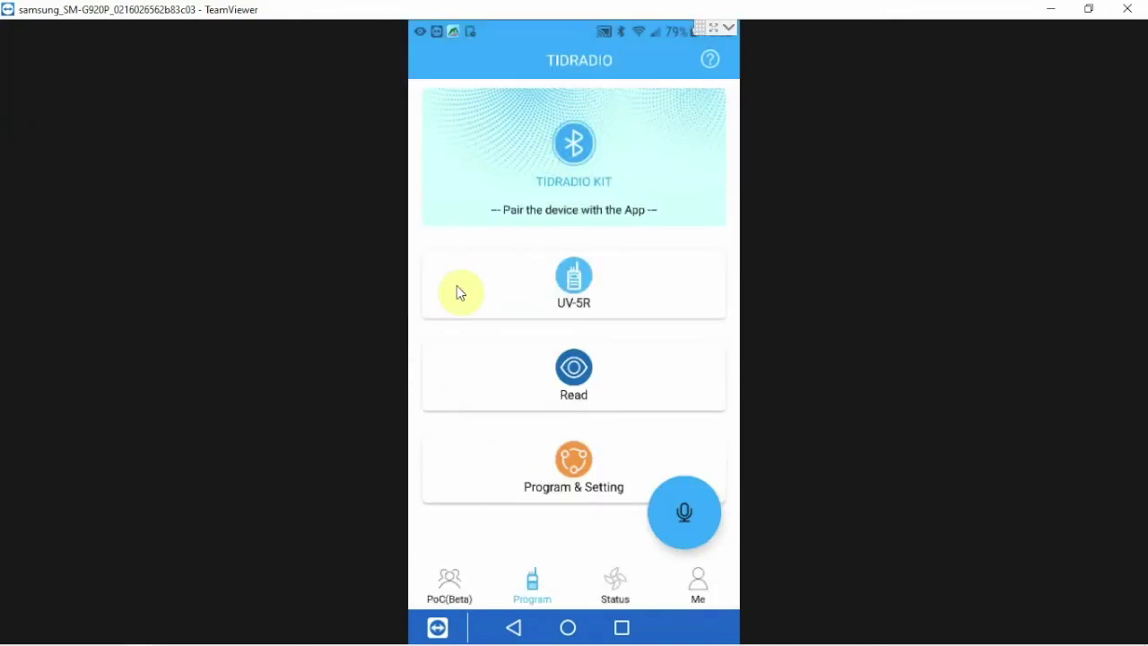